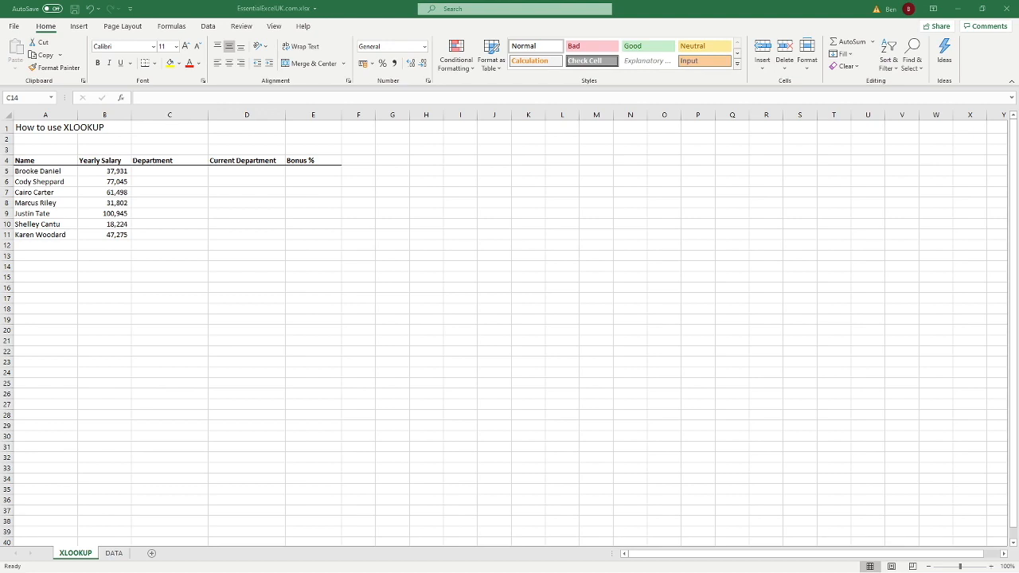
- Examine the name, salary, department and bonus columns on the XLOOKUP sheet, plus the employee and bonus scheme tables on the DATA sheet
drag(37, 171, 42, 235)
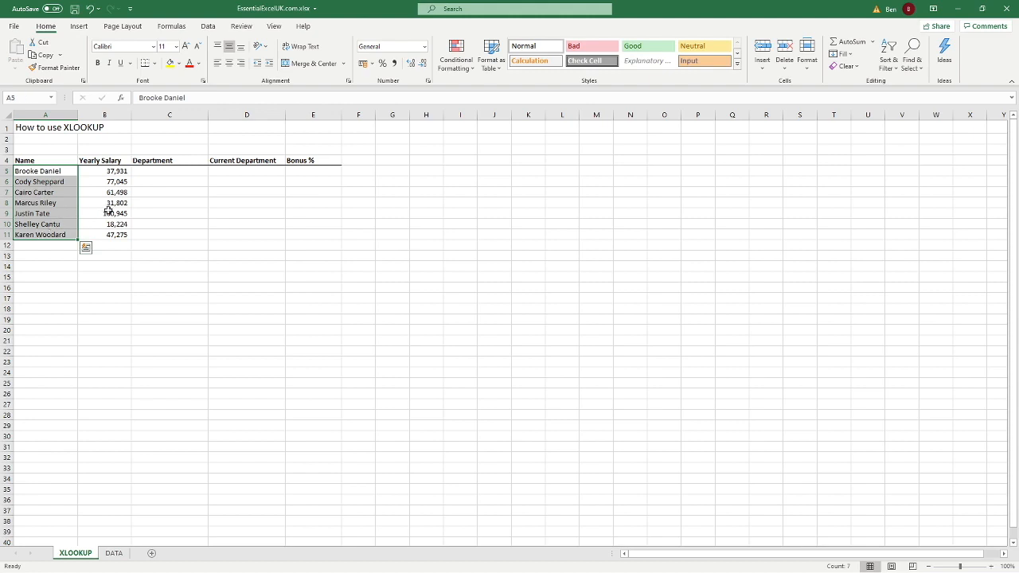
click(109, 212)
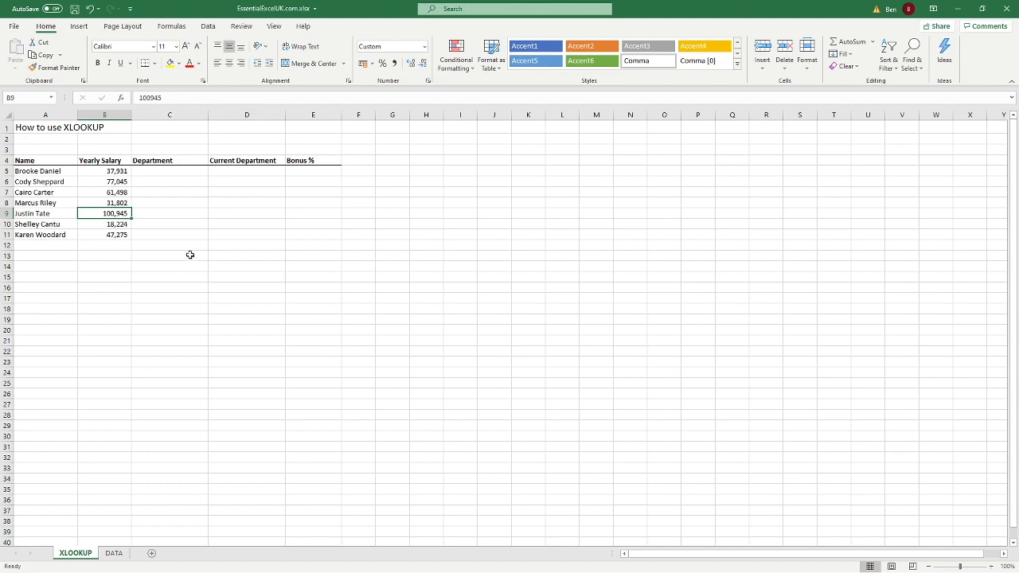
click(177, 193)
click(233, 193)
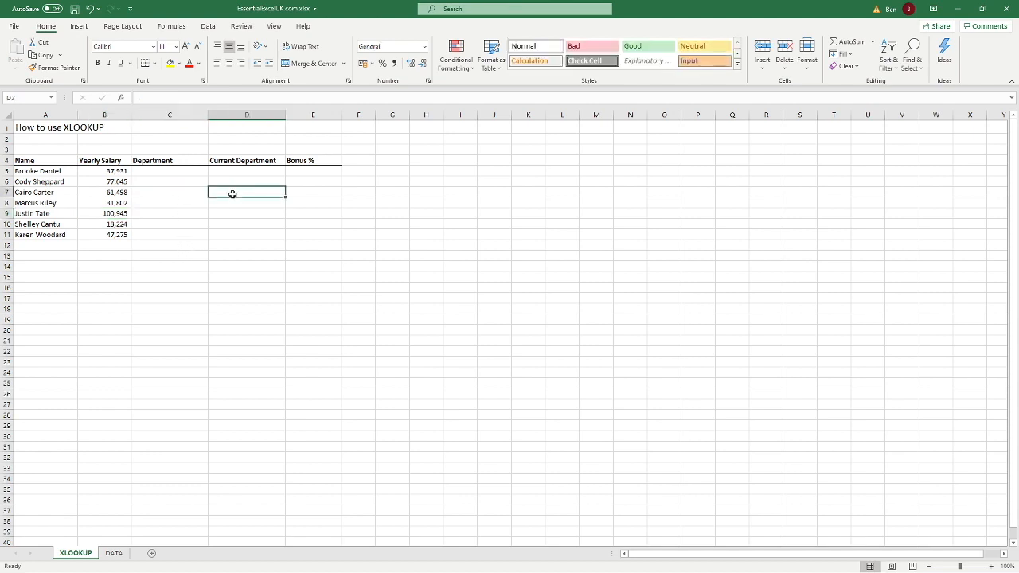
click(314, 192)
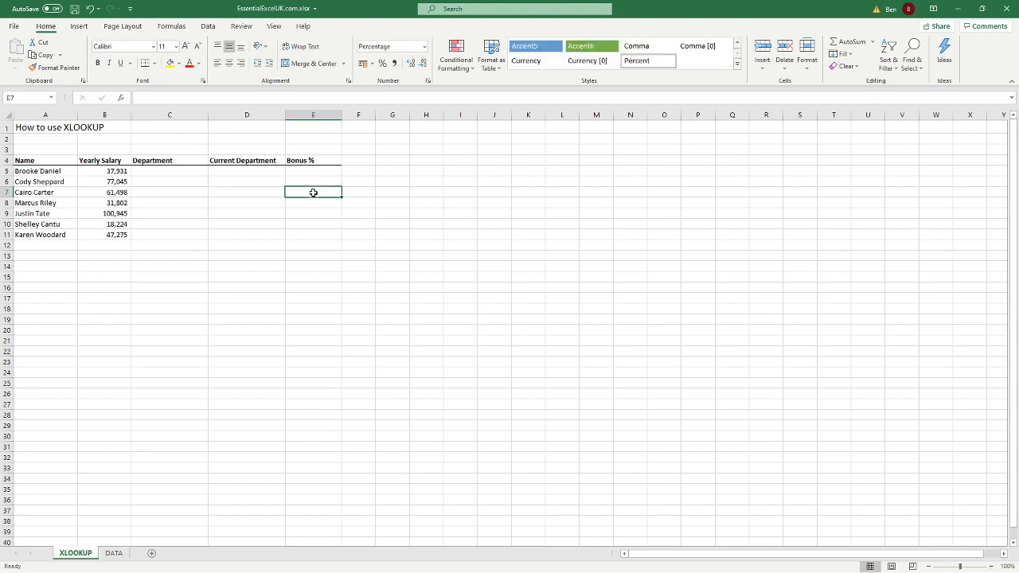
click(114, 553)
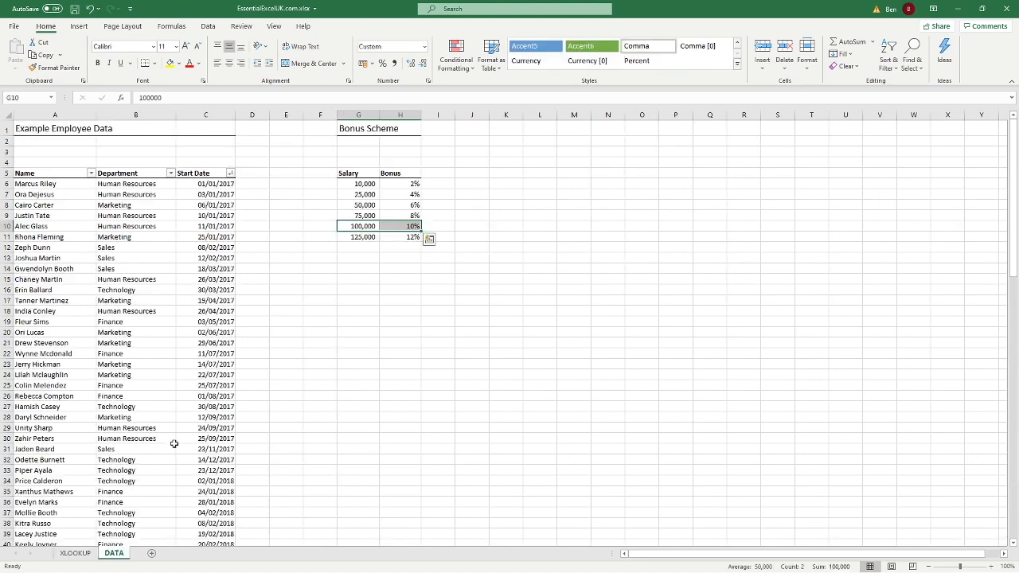
click(419, 356)
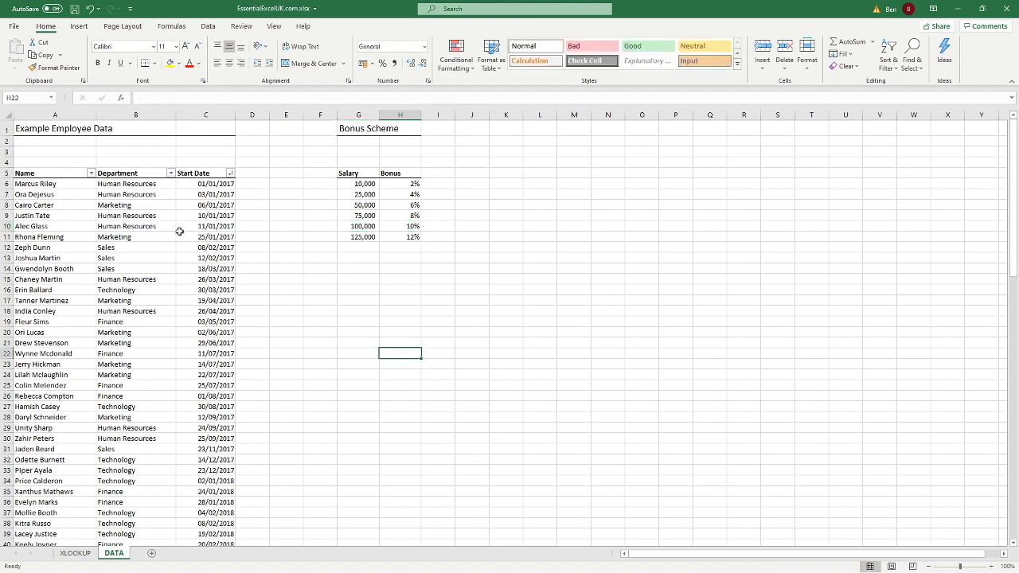
click(68, 216)
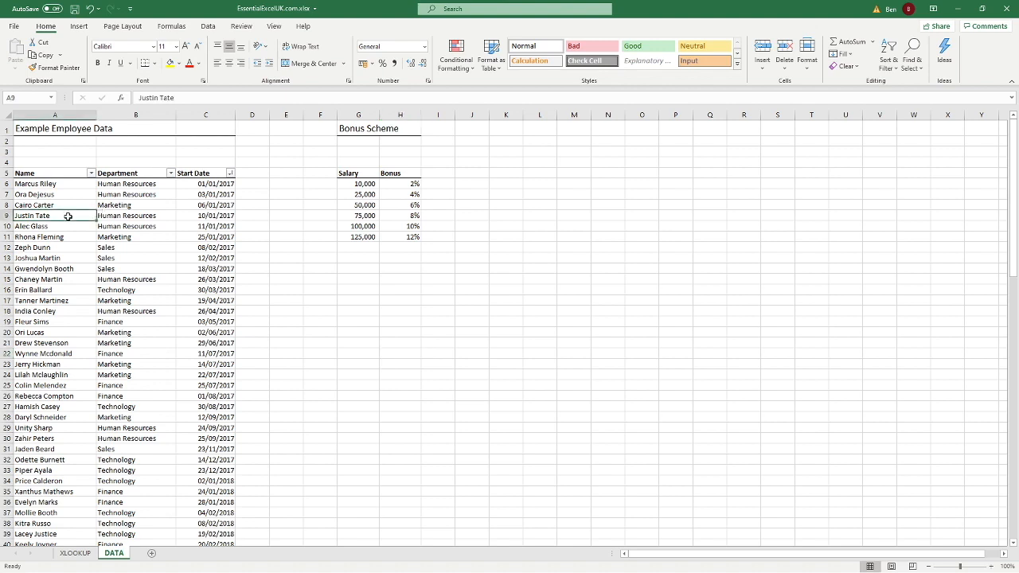
click(148, 216)
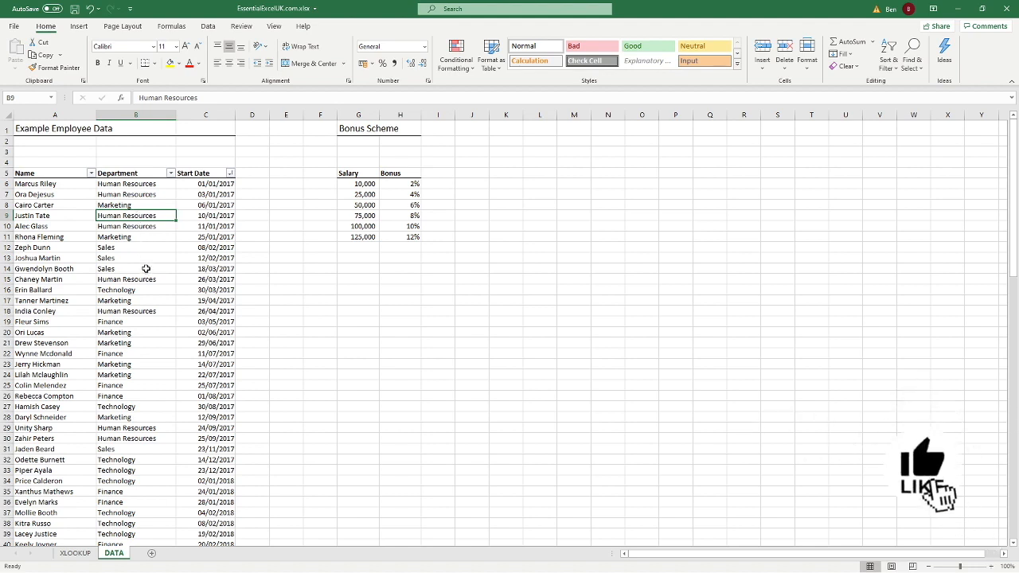
click(203, 185)
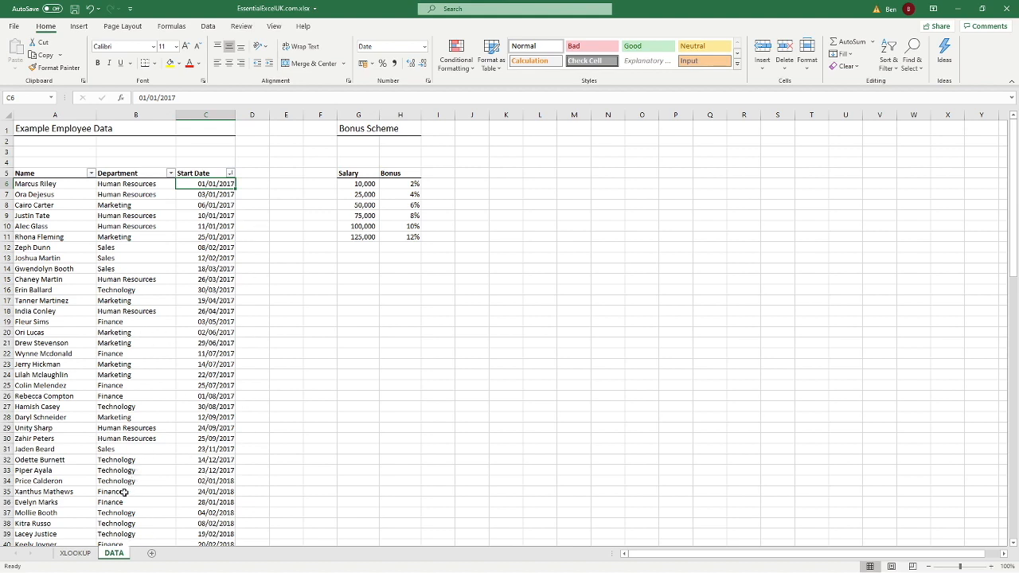
- Begin an XLOOKUP formula in C5 of the XLOOKUP sheet with A5 as the lookup value
click(73, 553)
click(169, 267)
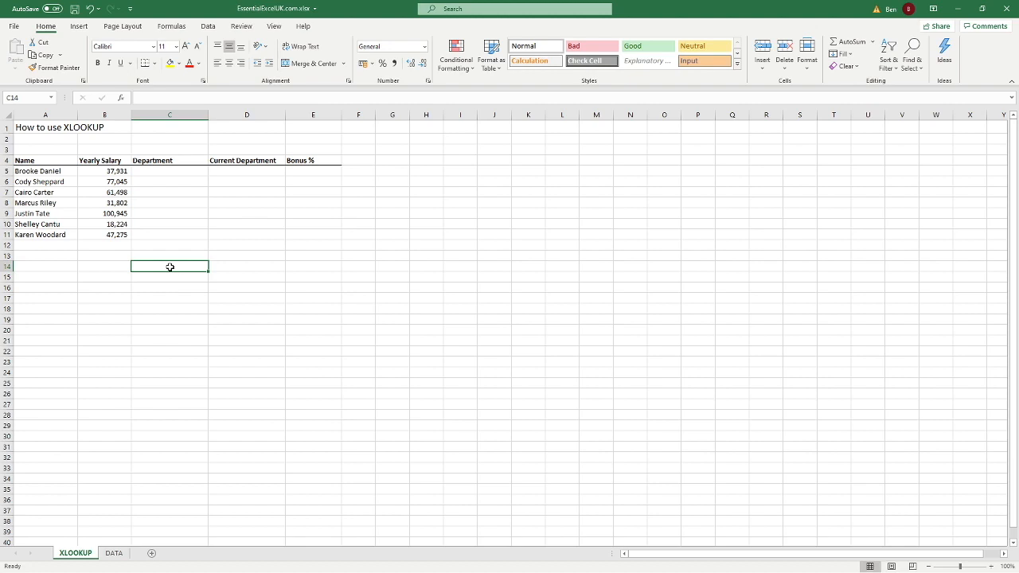
click(163, 174)
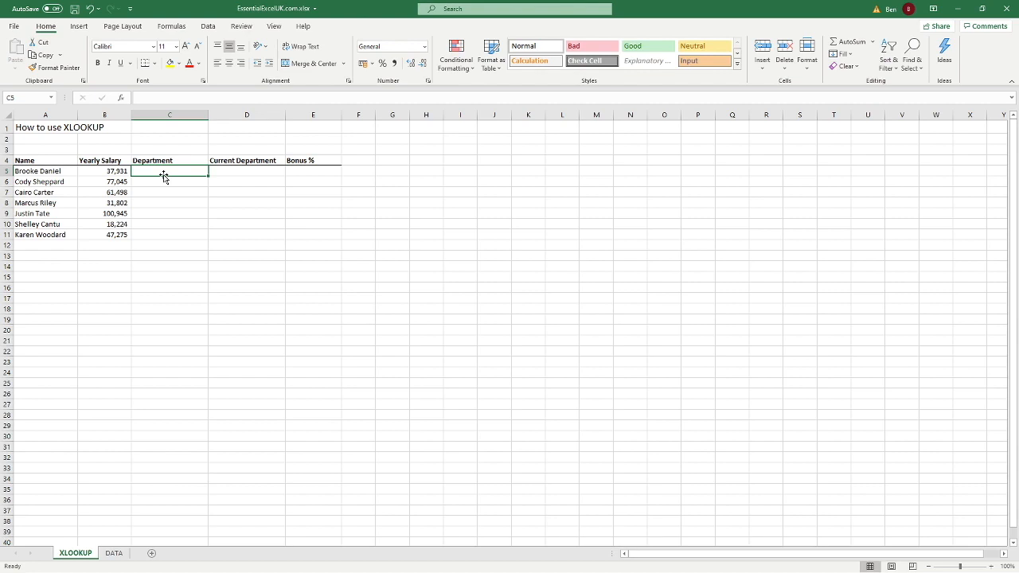
text(=)
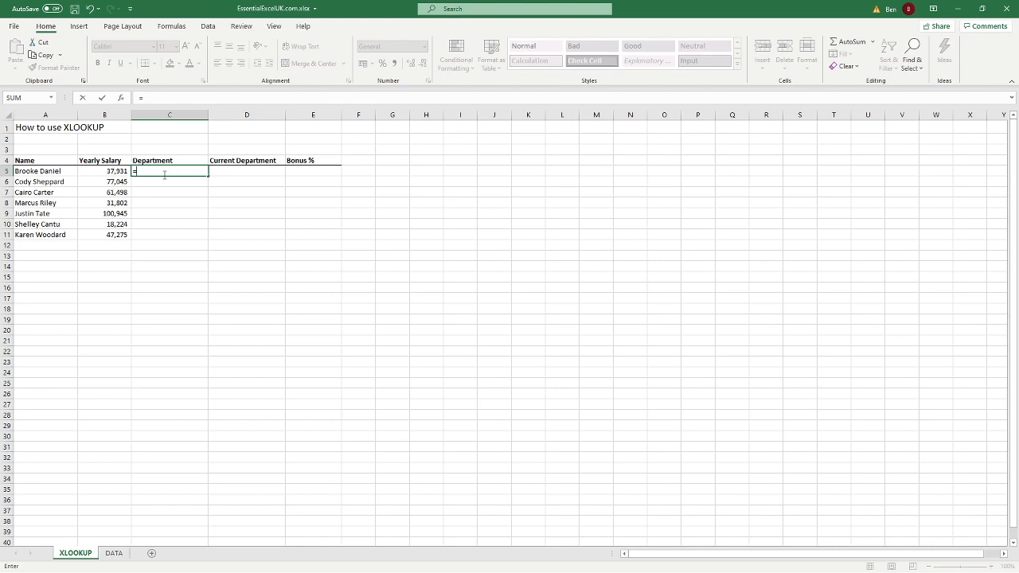
text(xlookup)
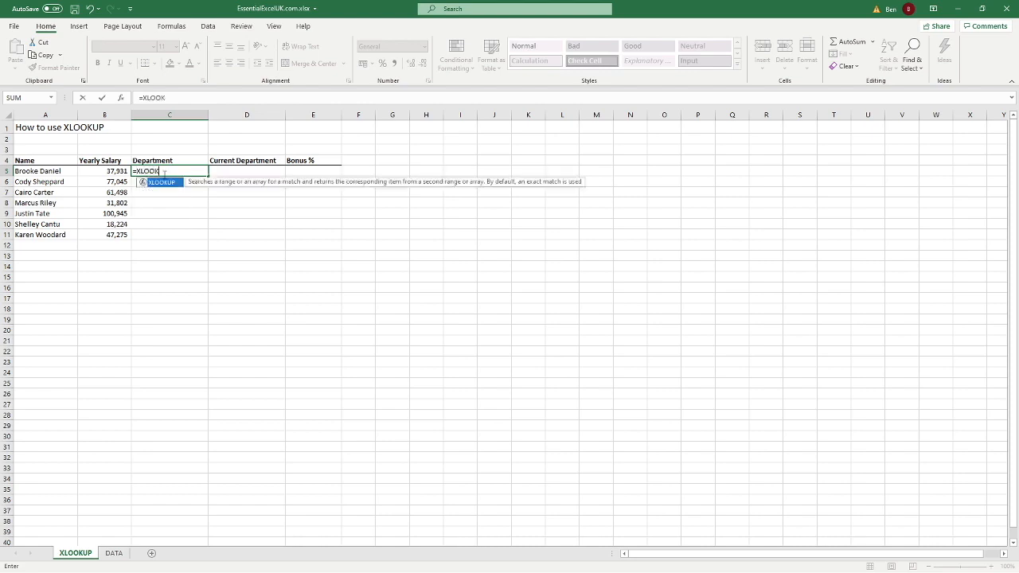
key(Tab)
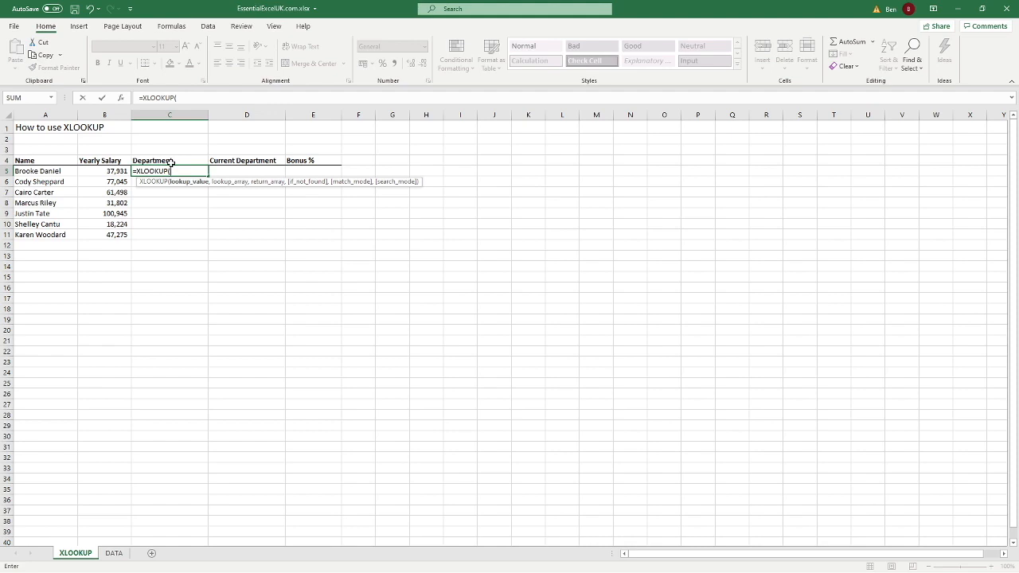
click(43, 172)
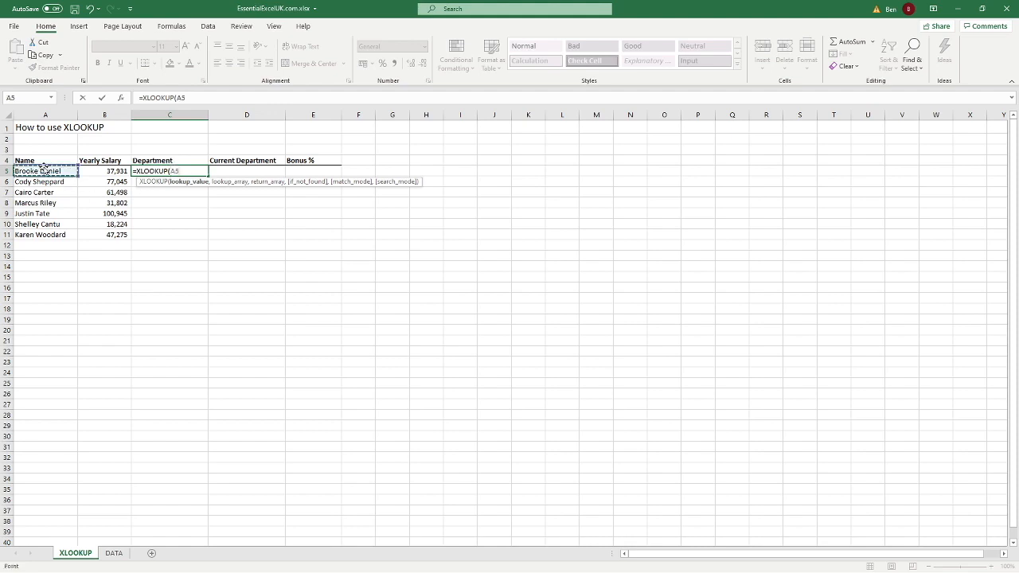
text(,)
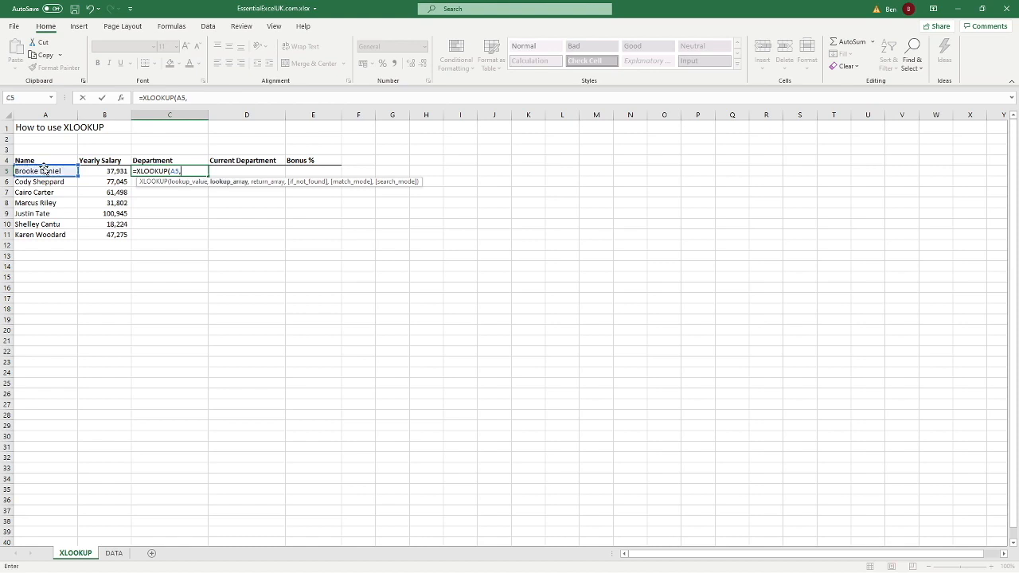
- Add the DATA sheet's Name column as the lookup array, using the absolute range $A$6:$A$105
click(114, 553)
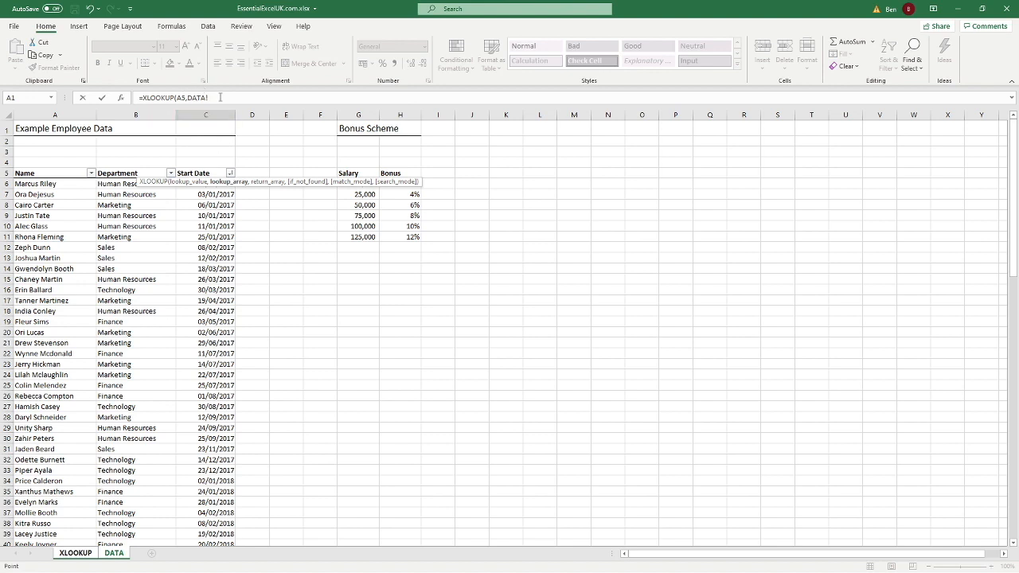
click(221, 97)
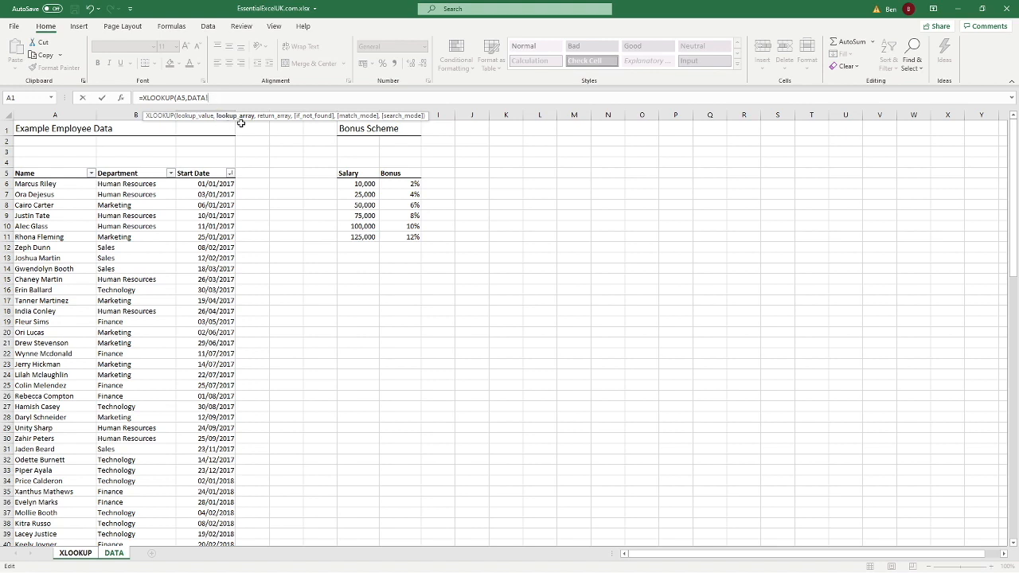
click(46, 184)
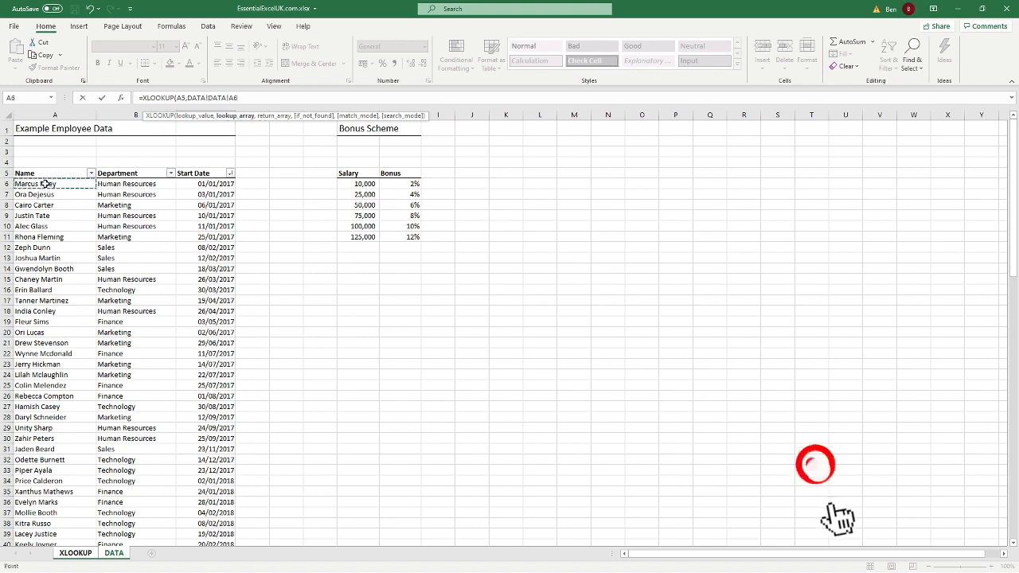
key(ctrl+shift+Down)
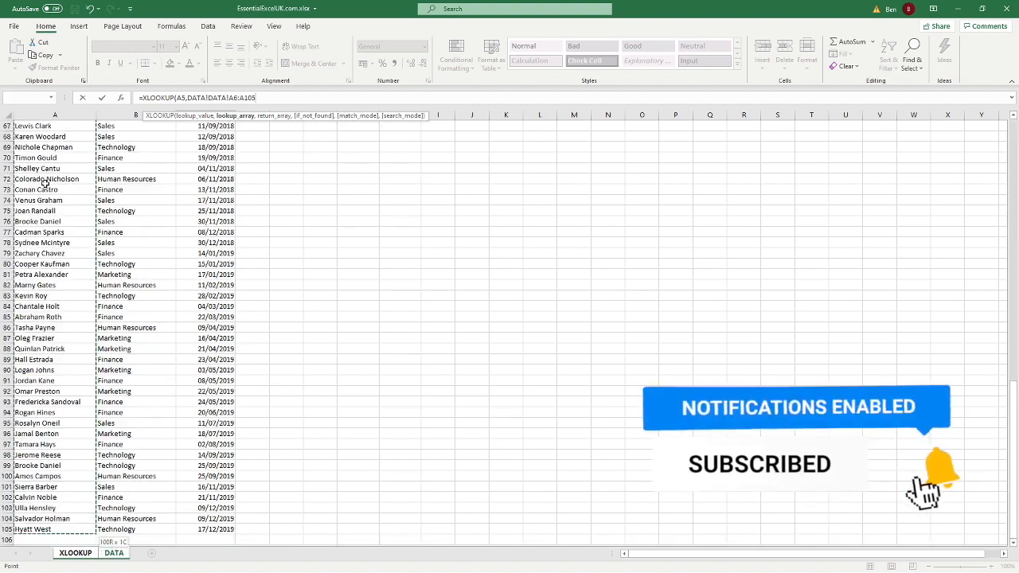
key(F4)
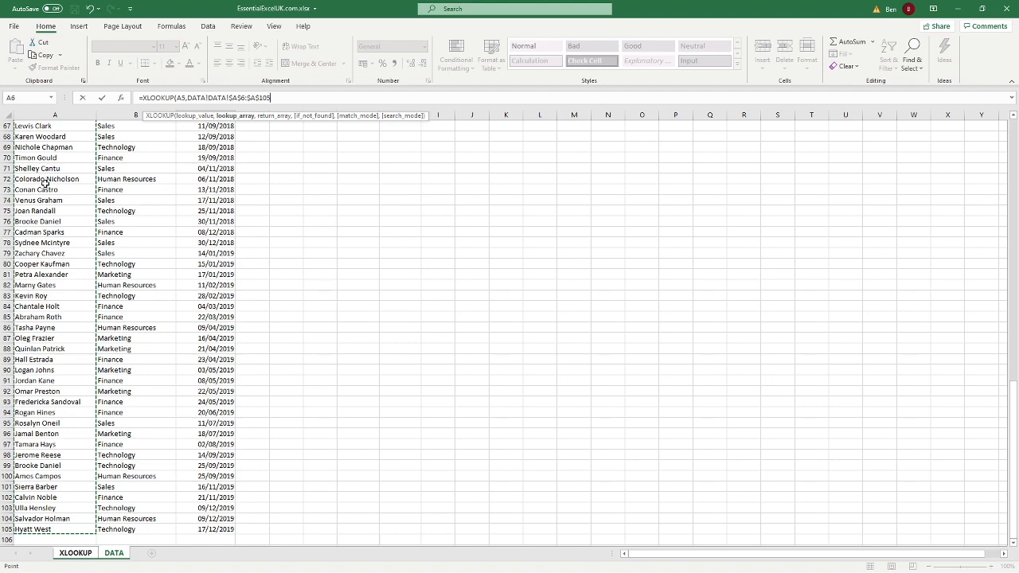
text(,)
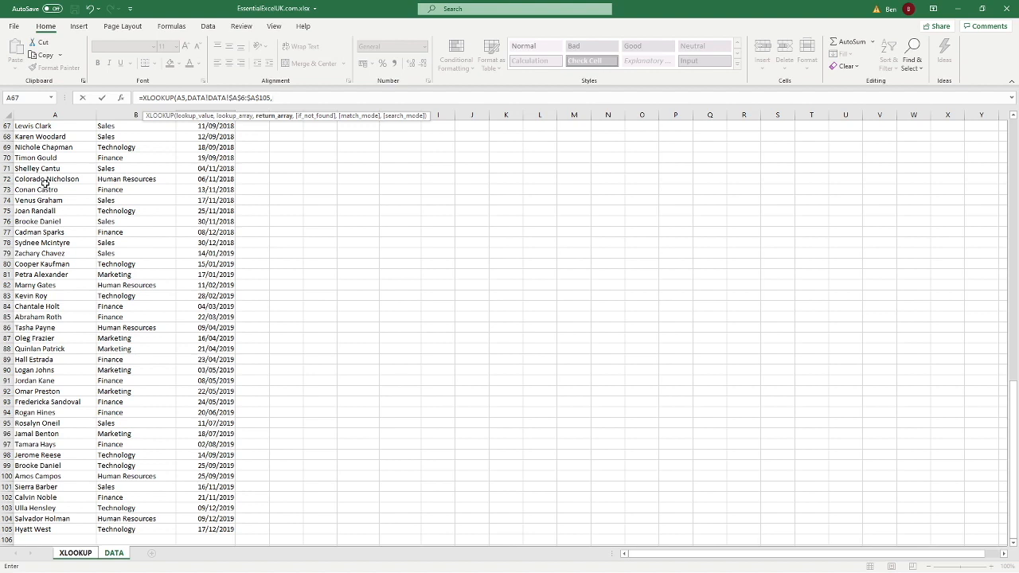
- Add the DATA sheet's Department column as the return array, using the absolute range $B$6:$B$105
key(ctrl+Up)
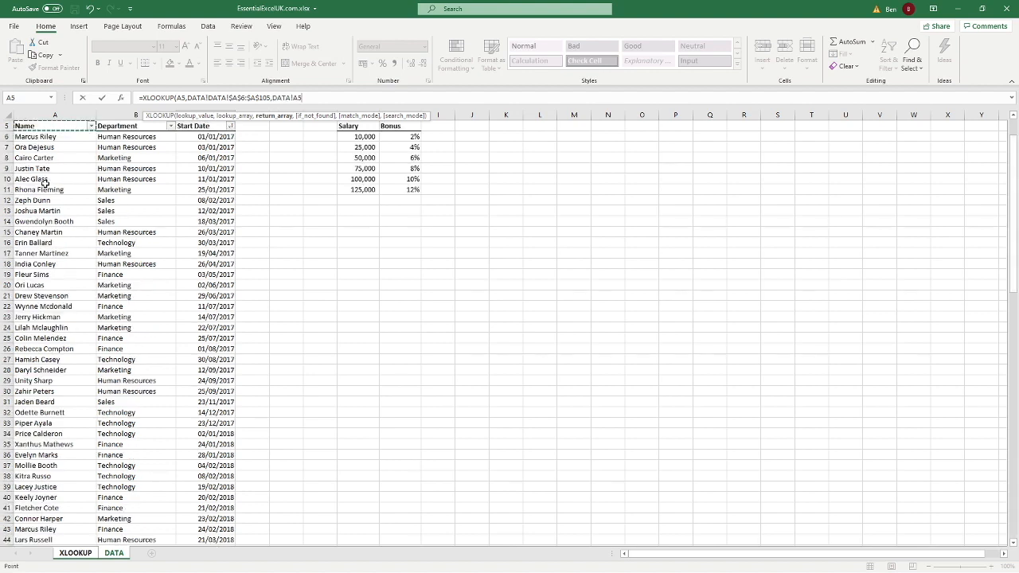
key(Right)
key(Down)
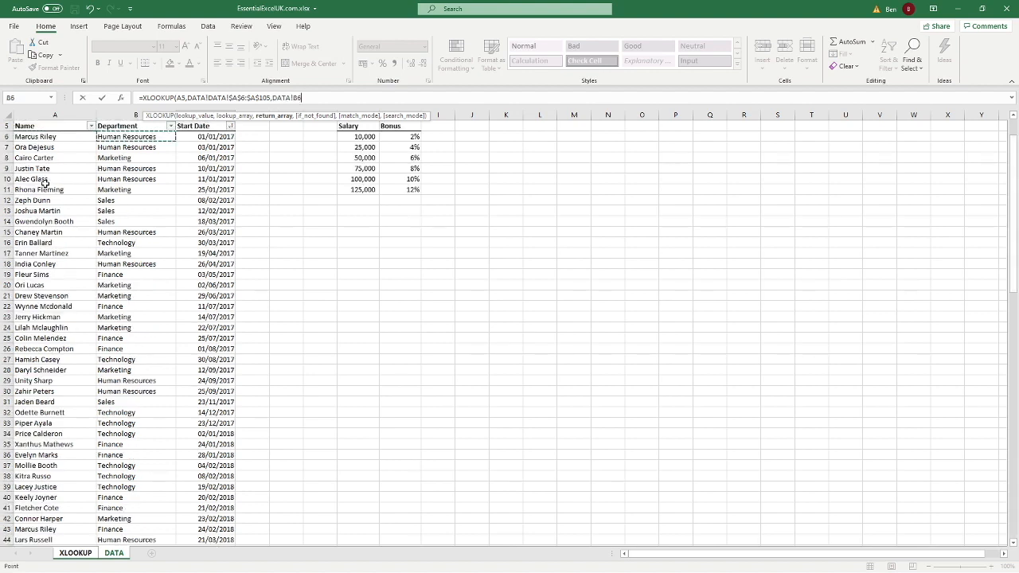
key(ctrl+shift+Down)
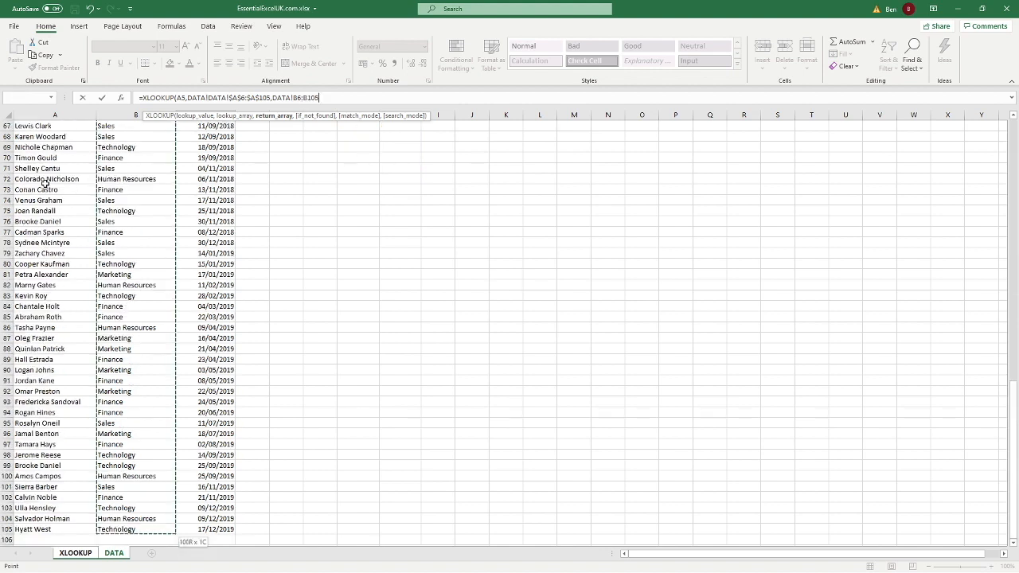
key(F4)
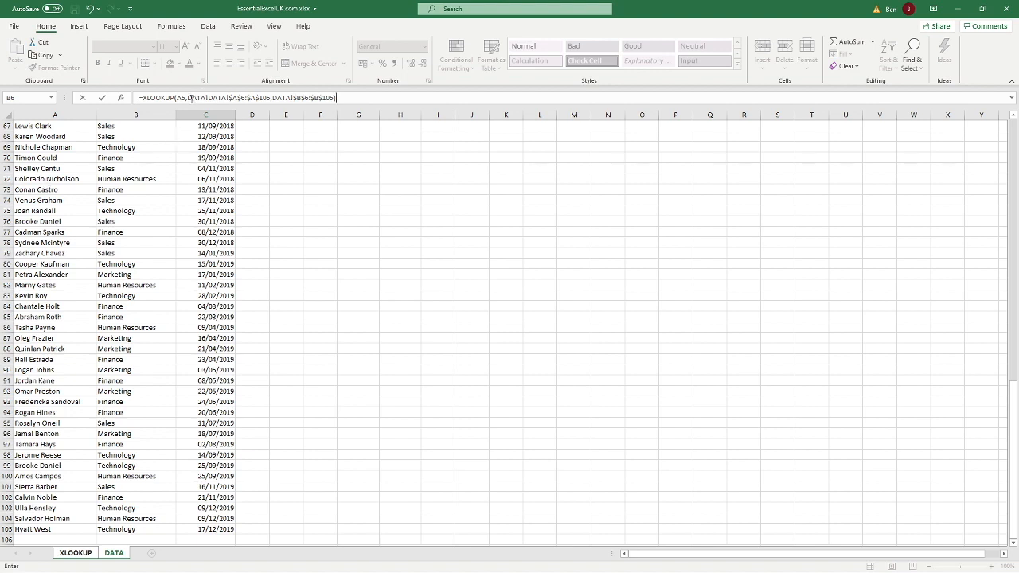
- Remove the duplicated DATA! reference and commit the formula as =XLOOKUP(A5,DATA!$A$6:$A$105,DATA!$B$6:$B$105)
drag(188, 97, 207, 98)
key(Delete)
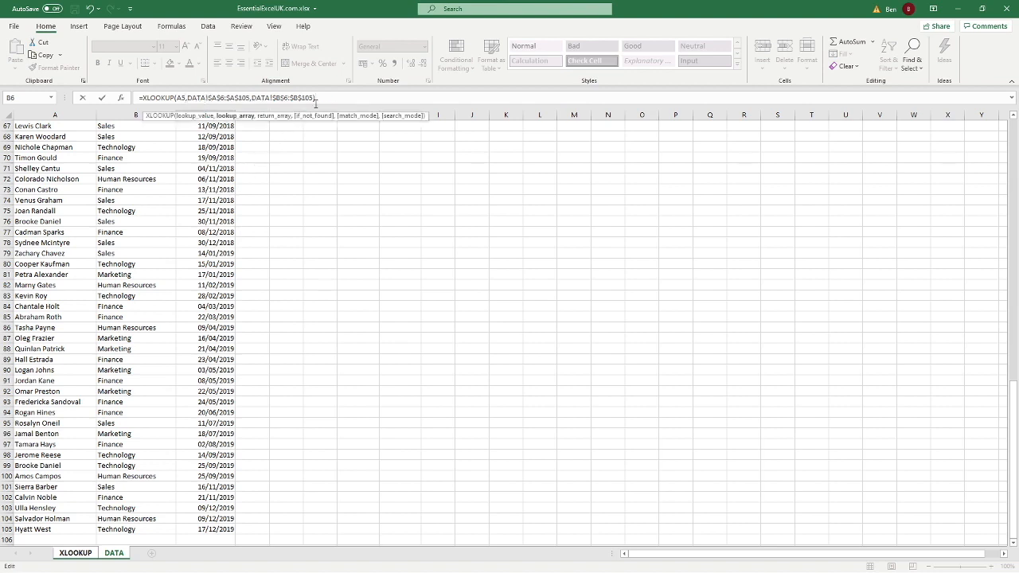
click(333, 96)
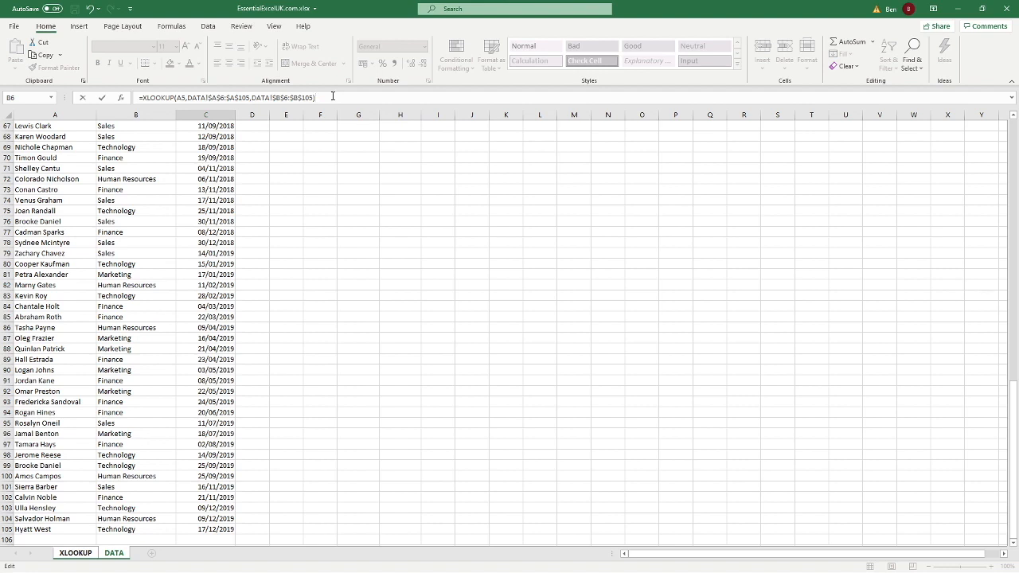
key(Return)
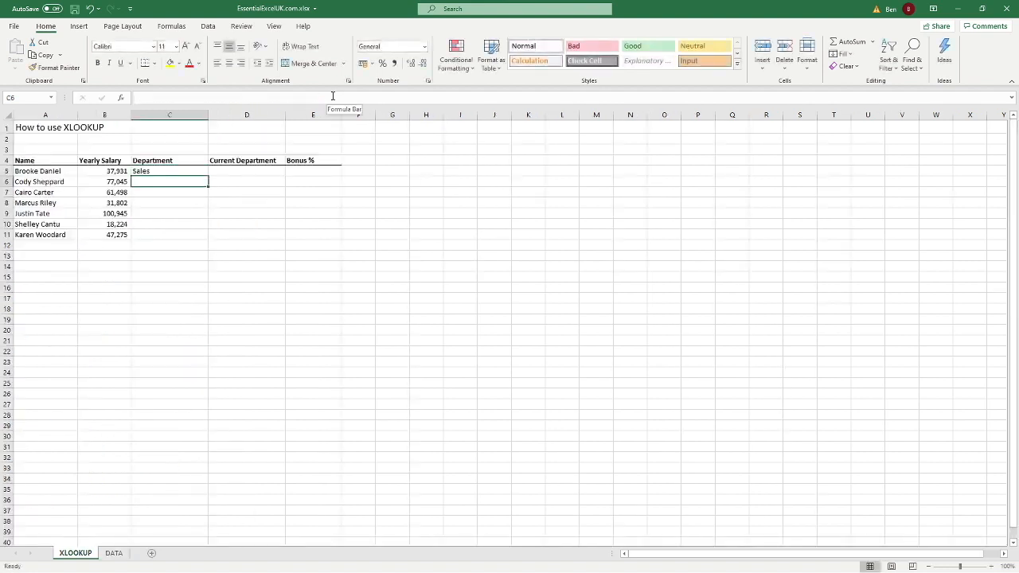
- Fill the XLOOKUP formula from C5 down the Department column to C11
click(178, 171)
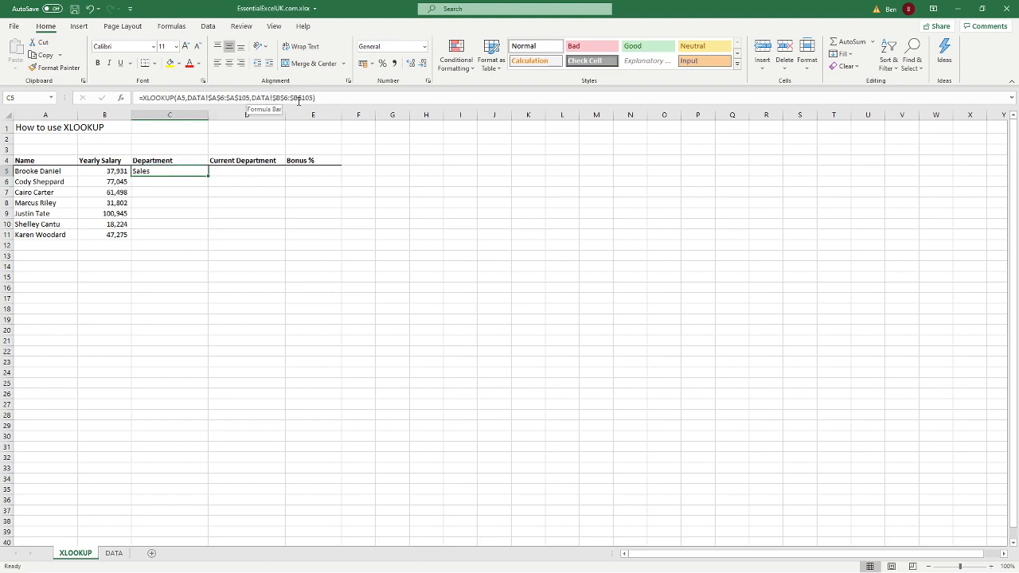
double_click(208, 176)
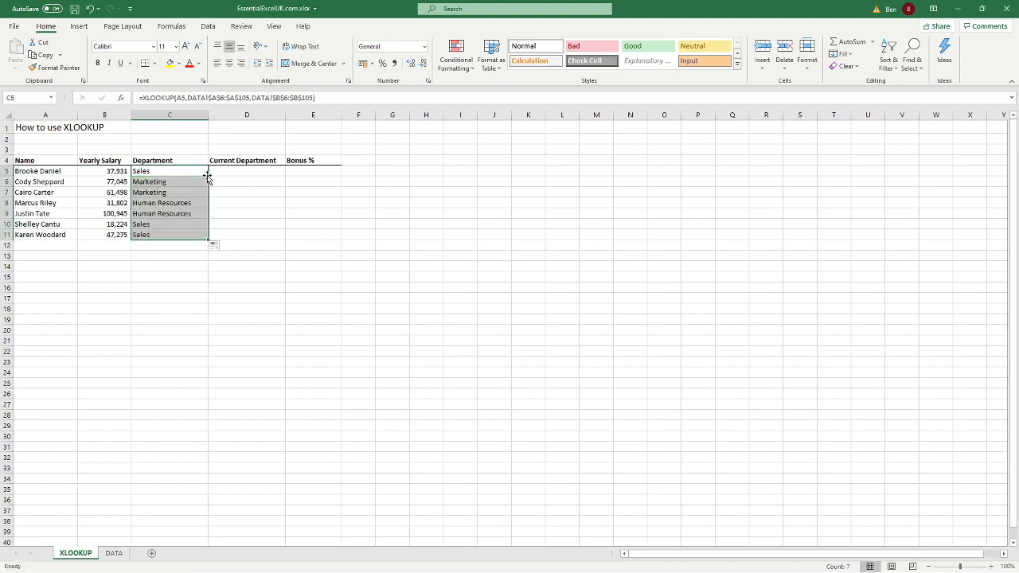
click(228, 183)
click(234, 218)
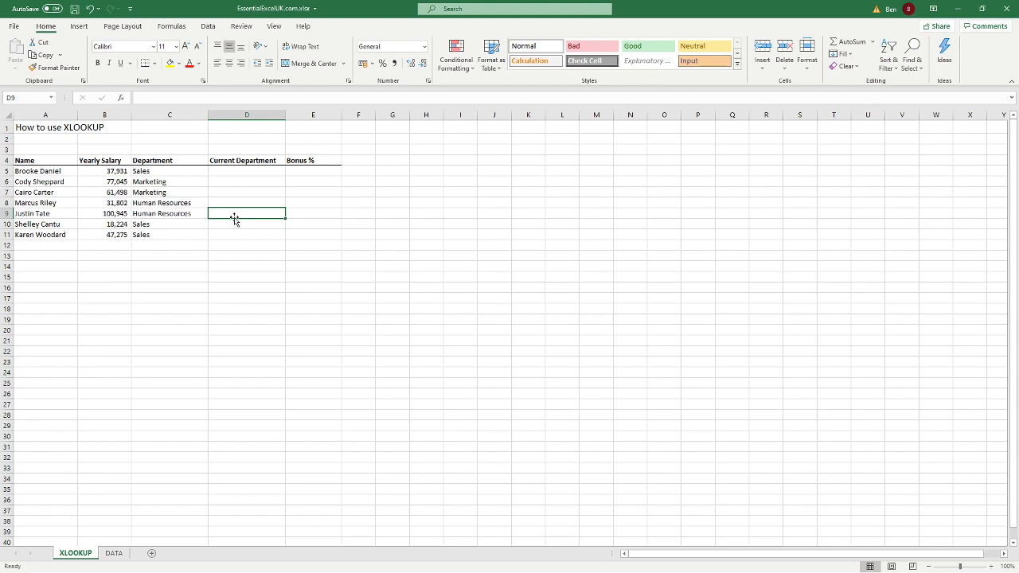
- Filter the DATA sheet's Name column to the employee listed in row 5 of the XLOOKUP sheet
click(7, 171)
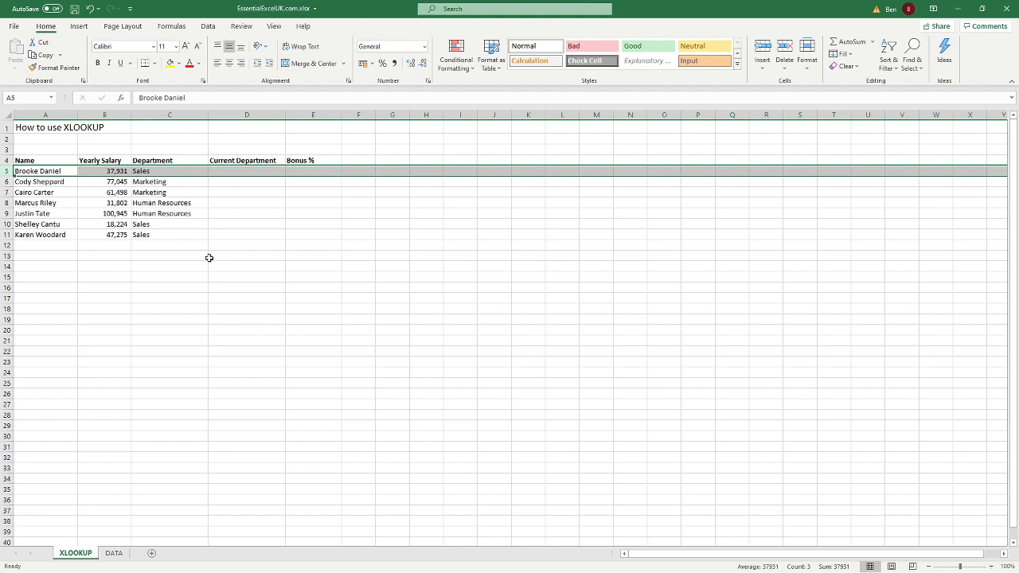
click(181, 172)
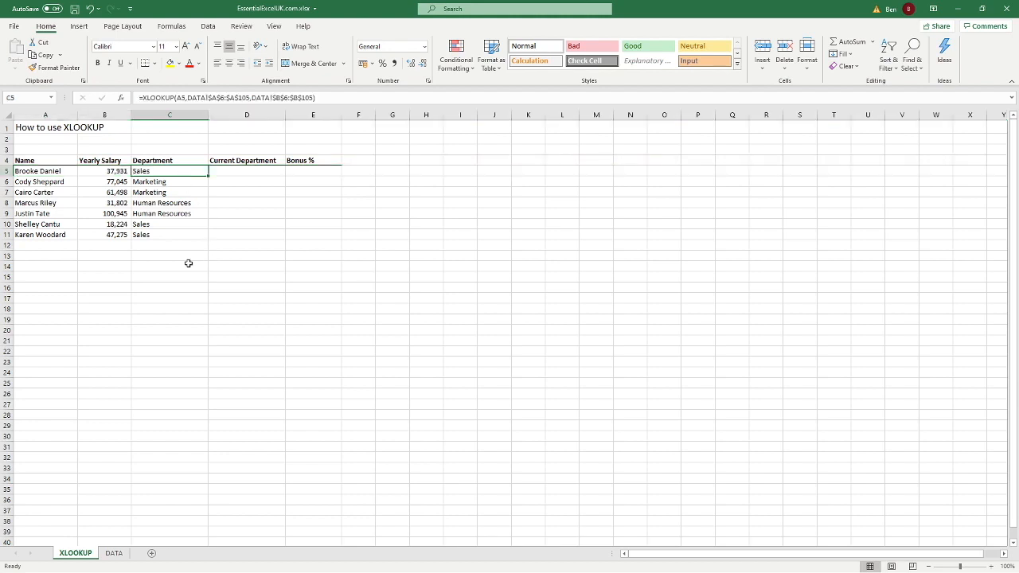
click(114, 554)
click(75, 276)
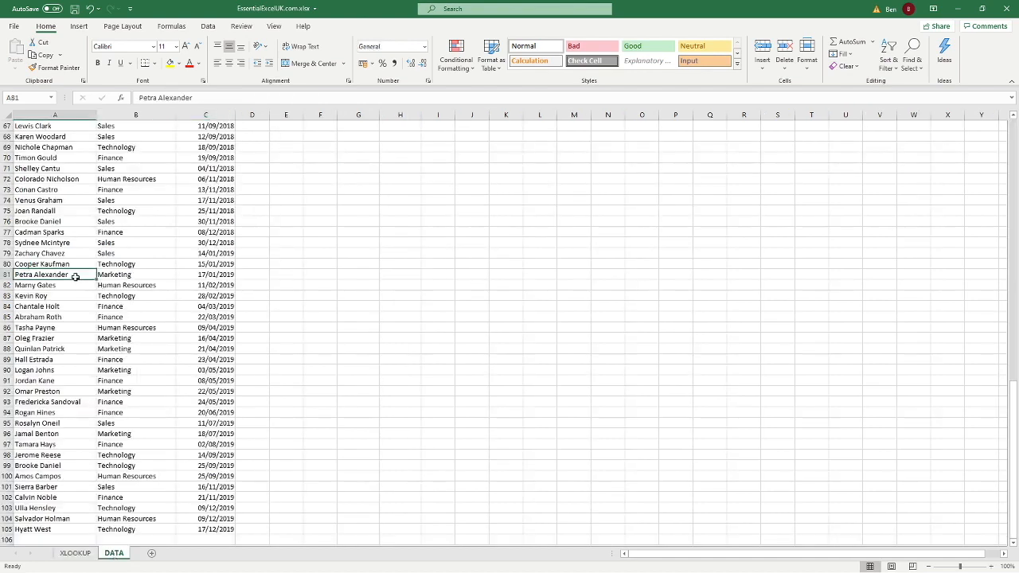
key(ctrl+Up)
scroll(74, 276, up, 2)
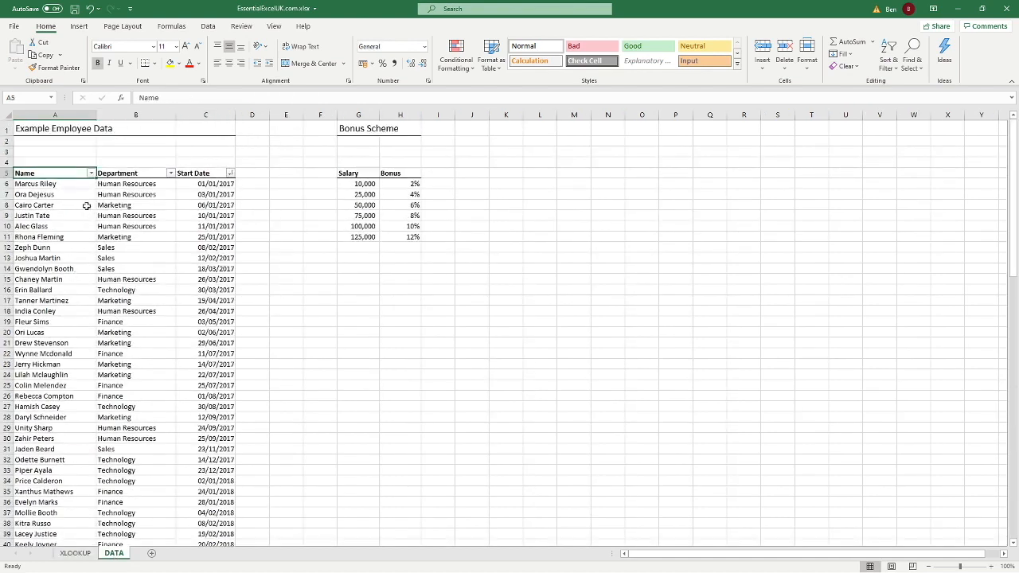
click(90, 173)
click(56, 273)
text(da)
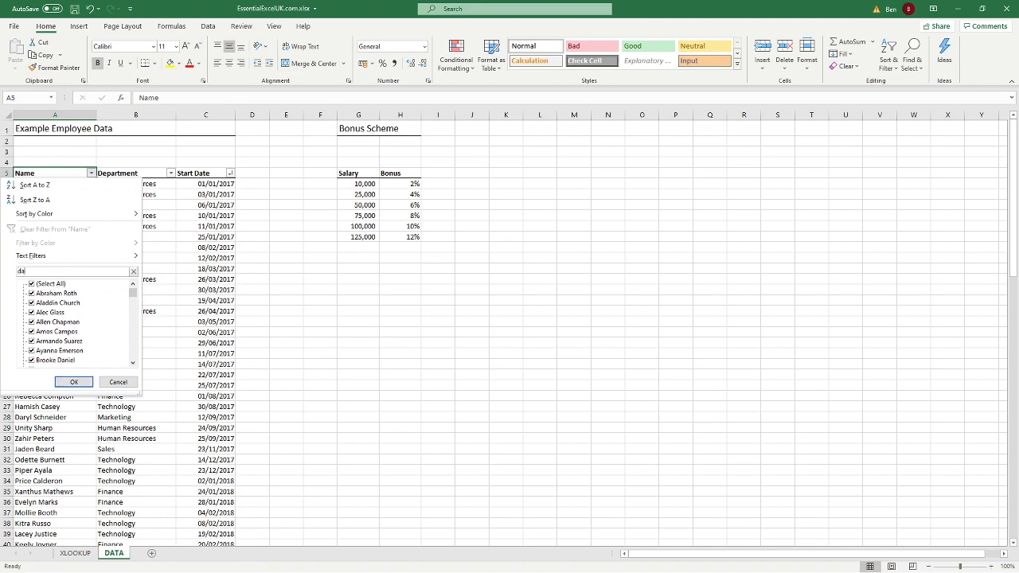
text(niel)
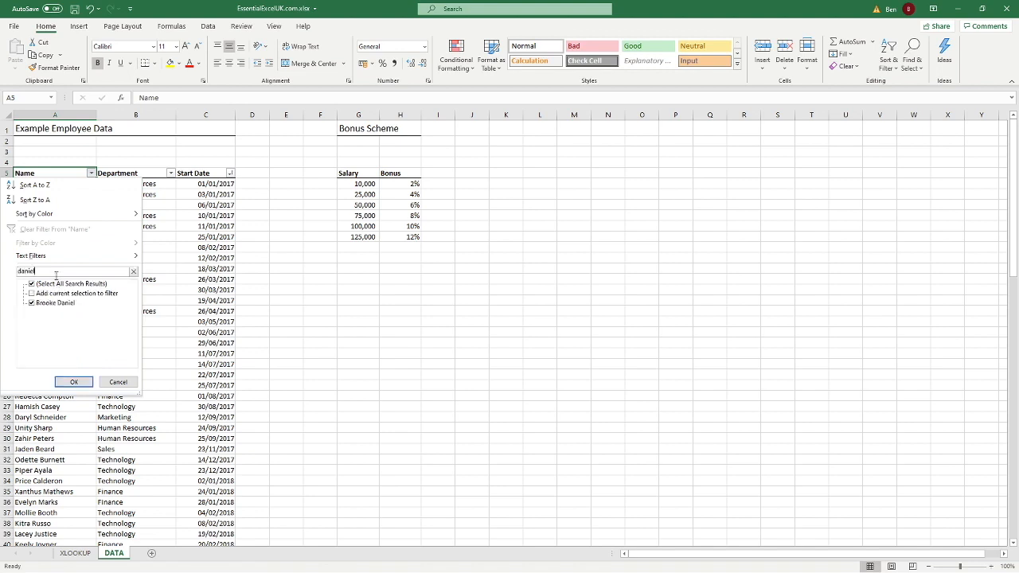
key(Return)
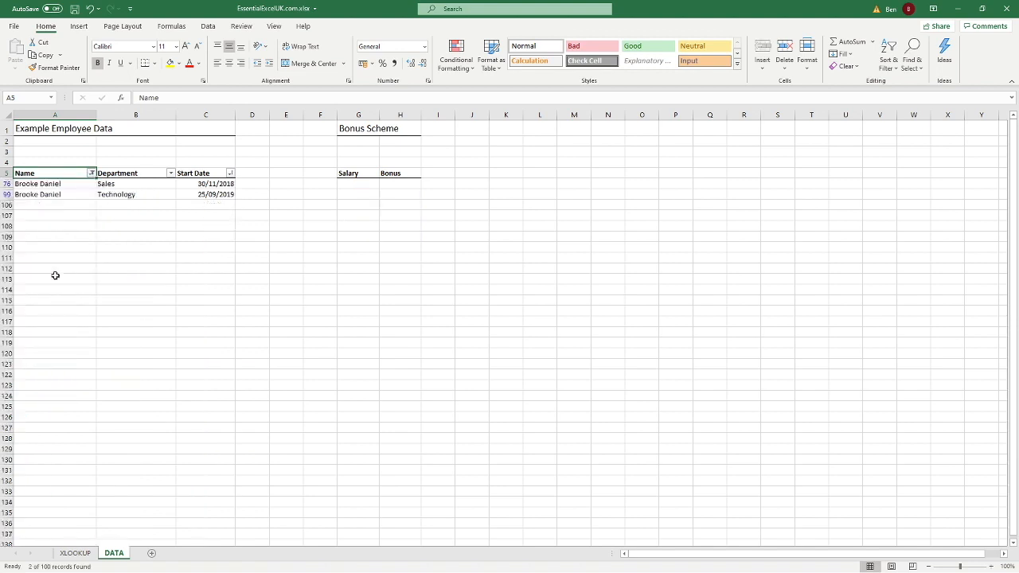
- Check the filtered employee's departments and latest start date, and clear the filter on the DATA sheet
click(150, 227)
click(122, 182)
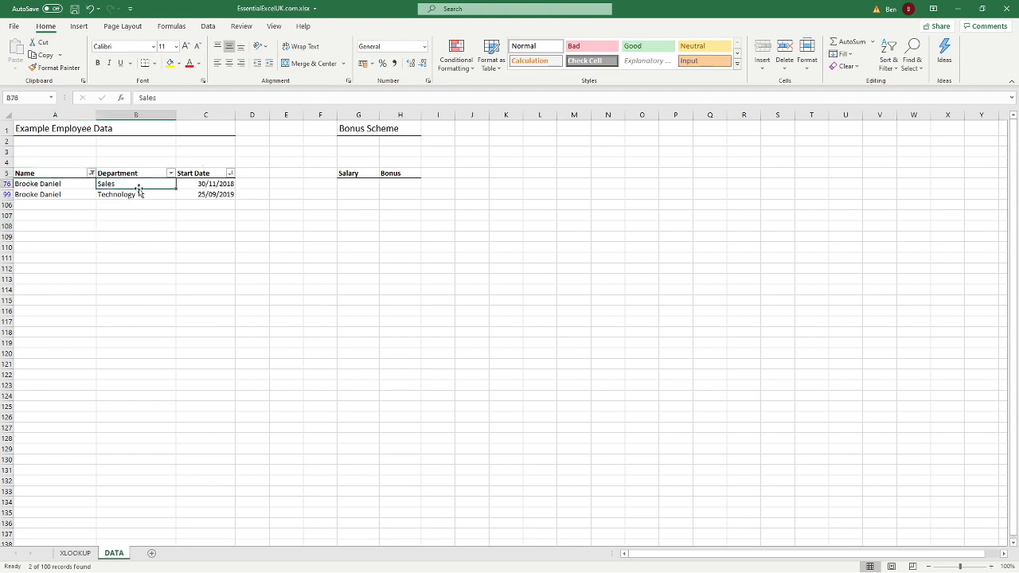
click(158, 196)
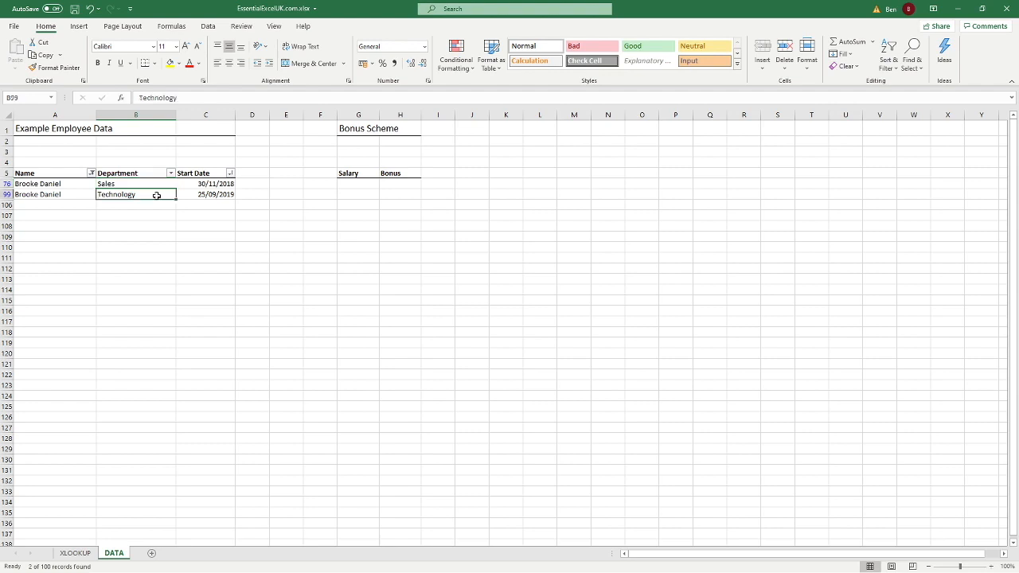
click(221, 196)
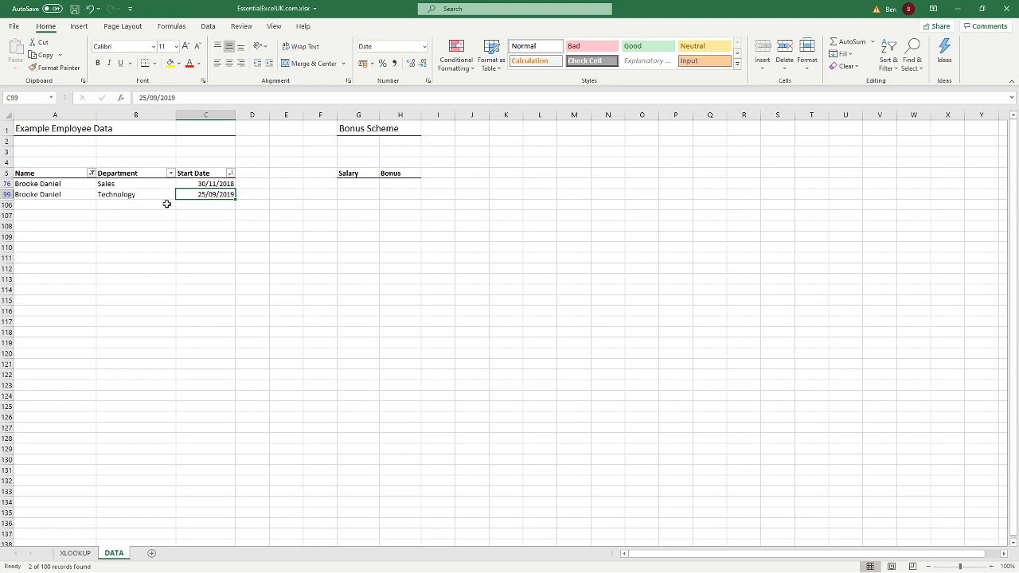
click(208, 26)
click(469, 42)
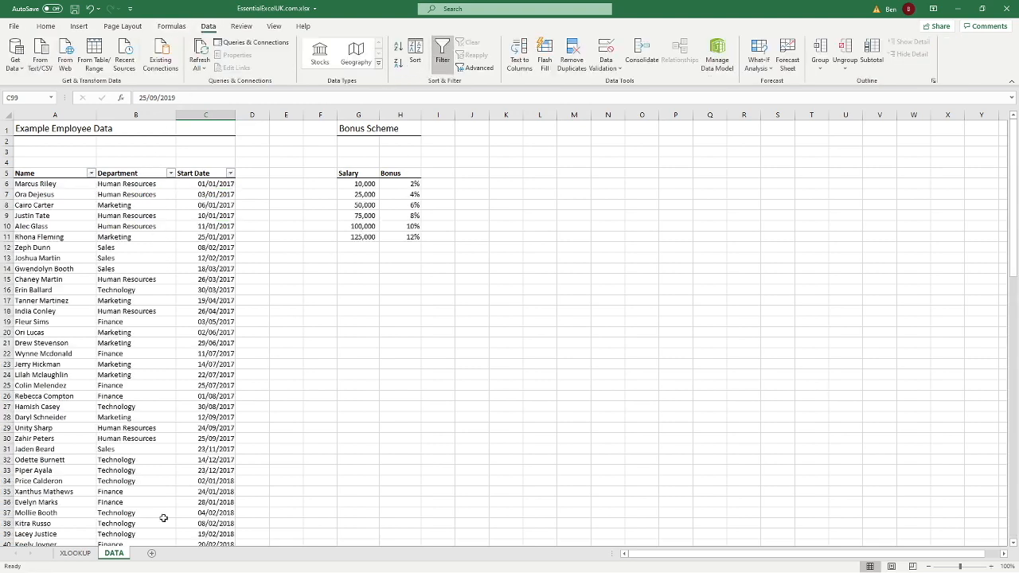
- Compare the Department and Current Department columns on the XLOOKUP sheet, including cells C5 and D5
click(74, 552)
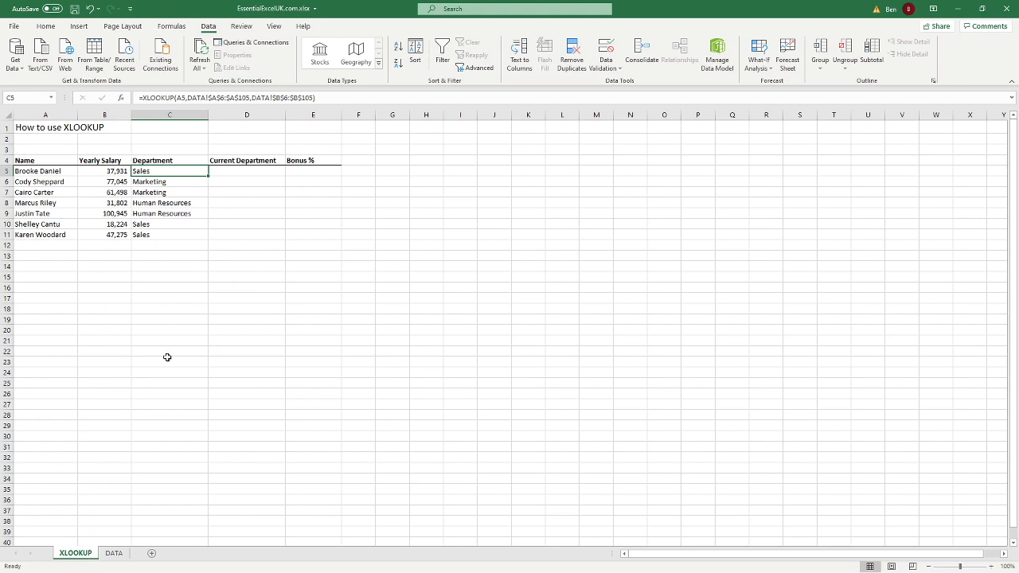
click(156, 158)
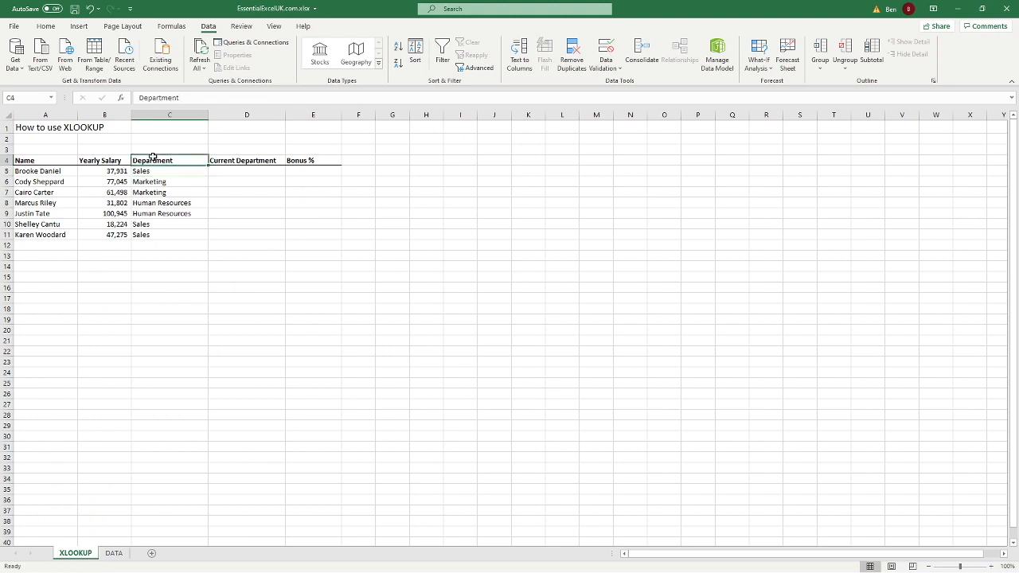
click(251, 158)
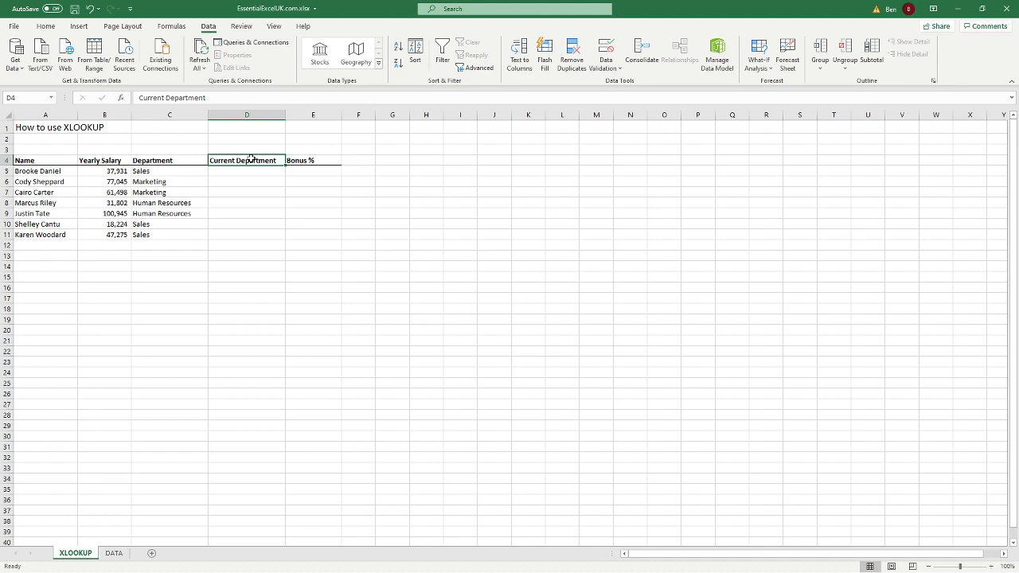
drag(194, 162, 187, 227)
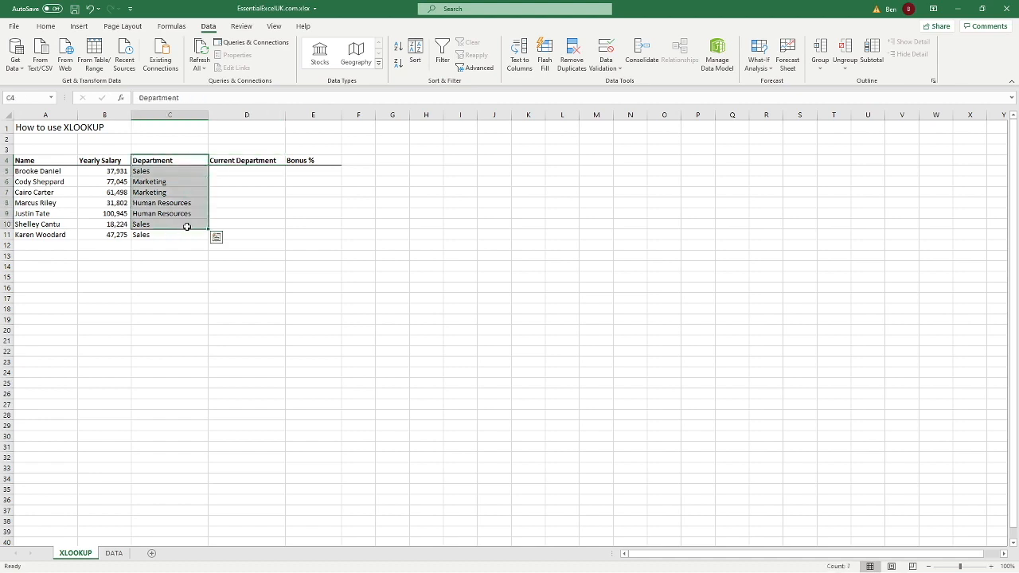
click(278, 160)
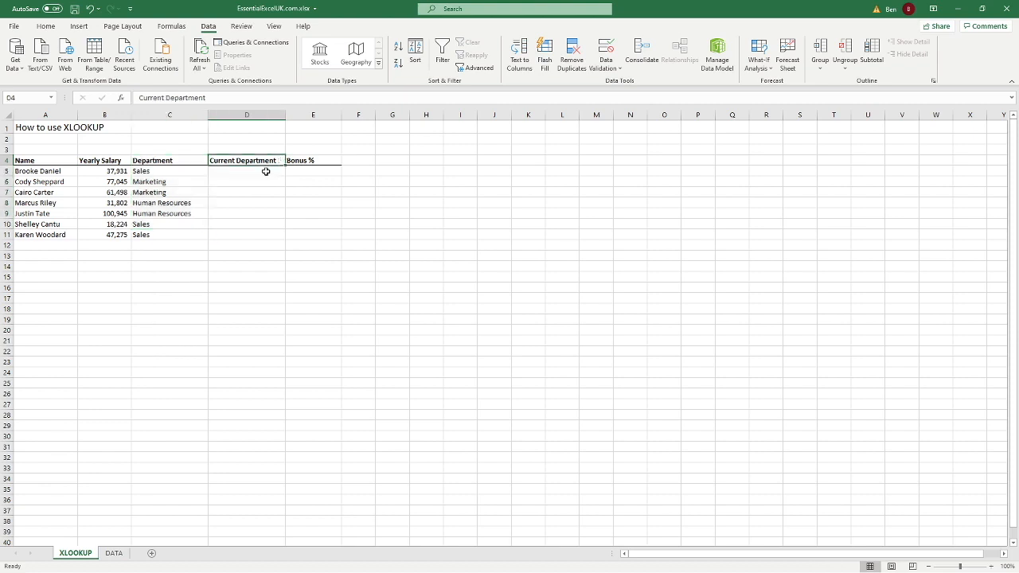
click(265, 171)
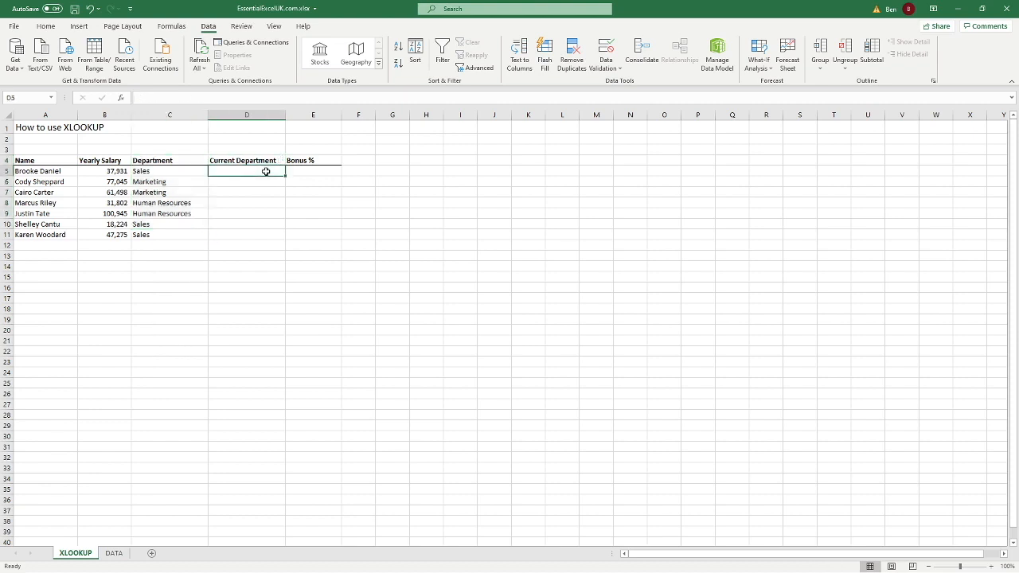
click(167, 171)
- Filter the DATA sheet's Name column again by the row 5 employee's first name and select the department of the latest record
click(114, 552)
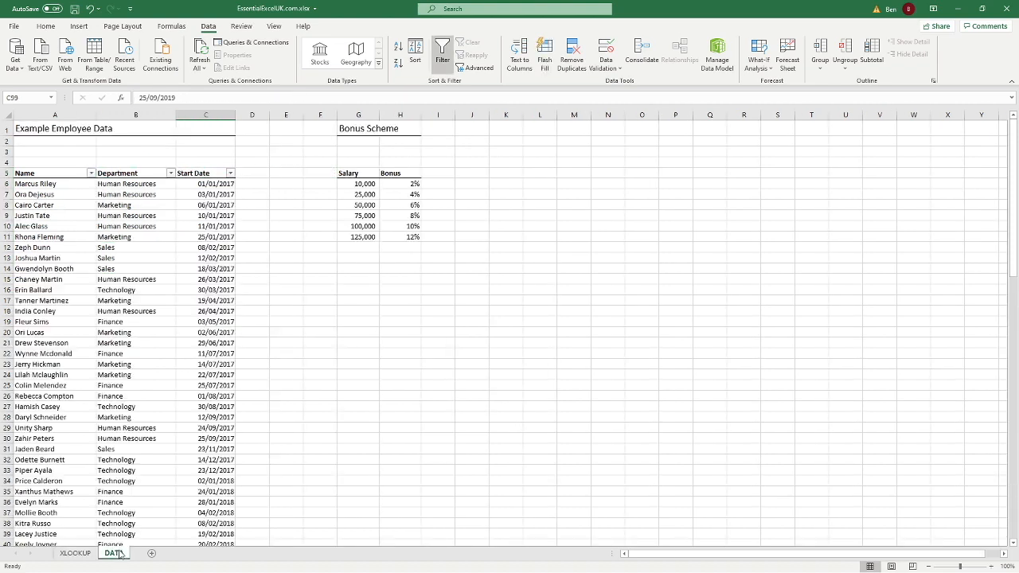
click(91, 173)
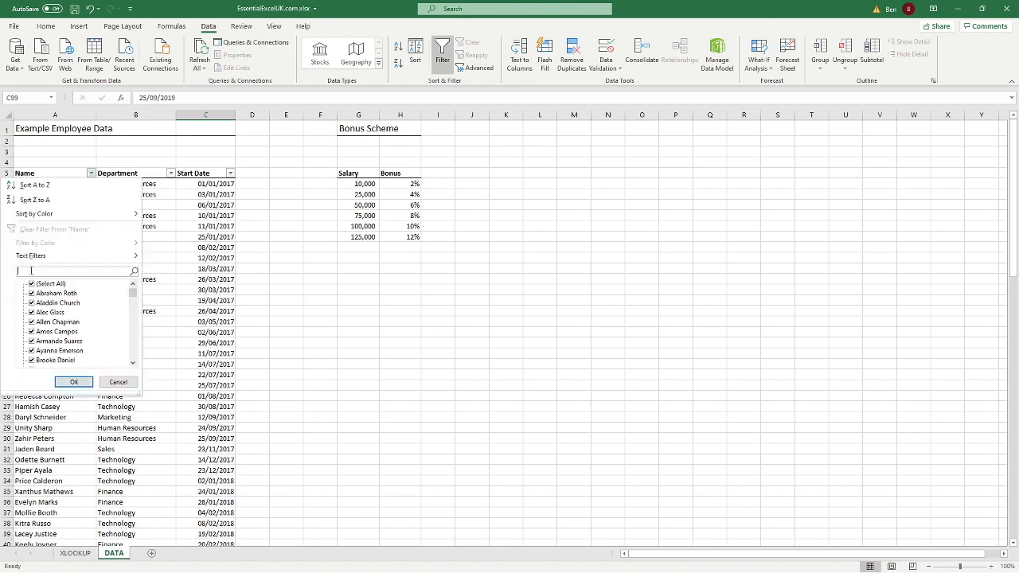
text(broo)
key(Return)
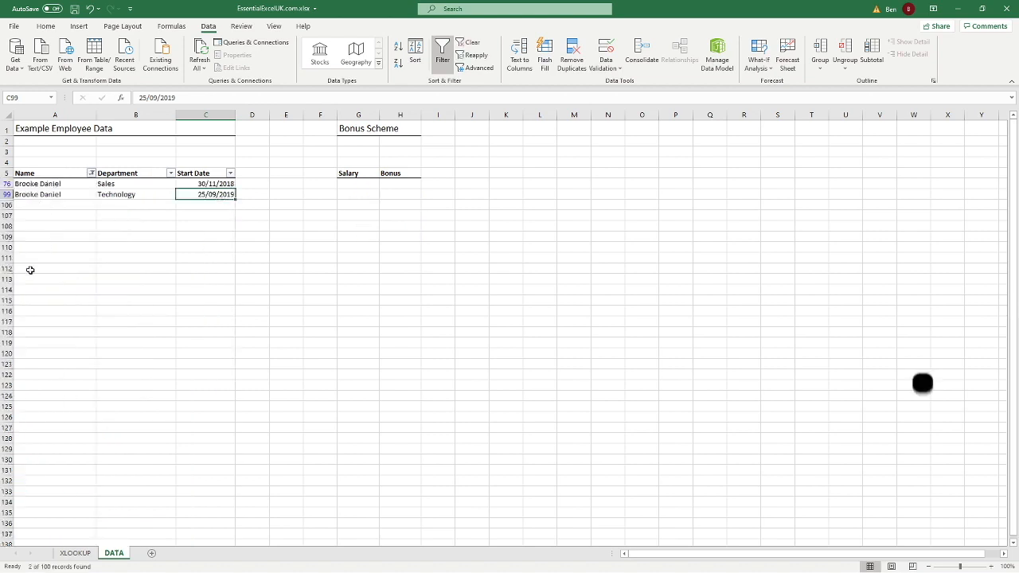
click(120, 198)
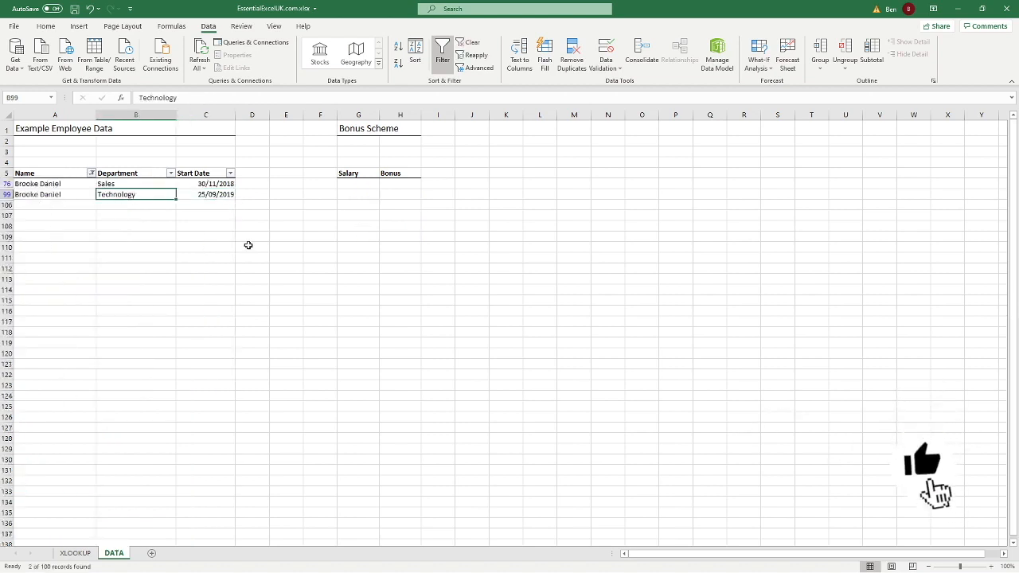
- Copy the XLOOKUP formula text from C5 on the XLOOKUP sheet into D5 under Current Department, keeping its references unchanged
click(74, 553)
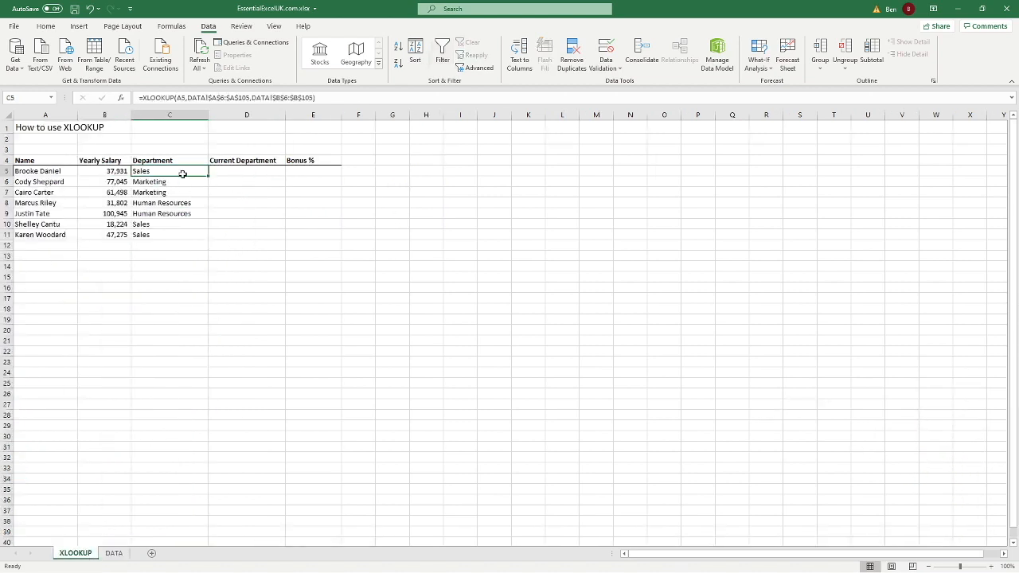
click(247, 173)
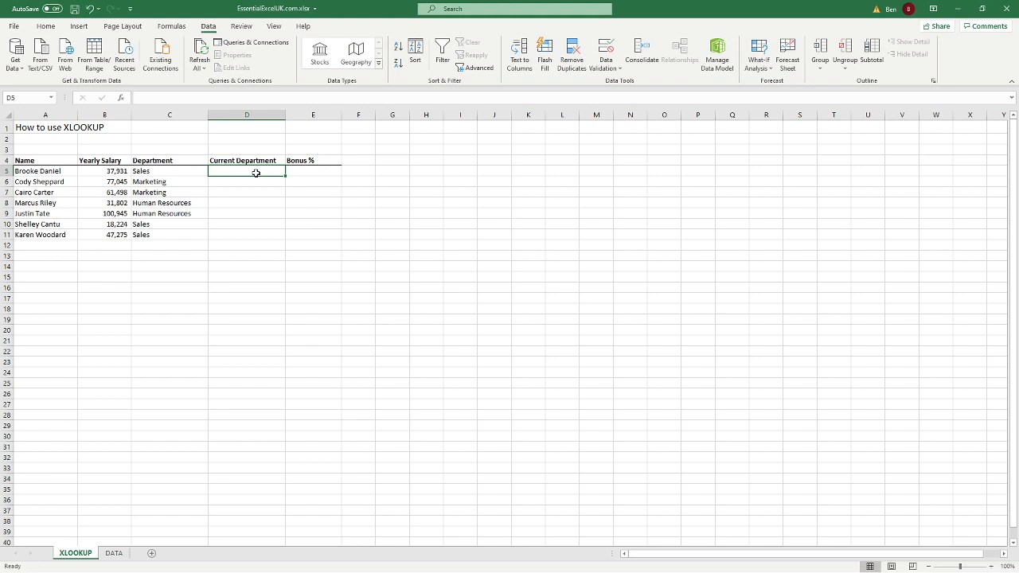
click(183, 170)
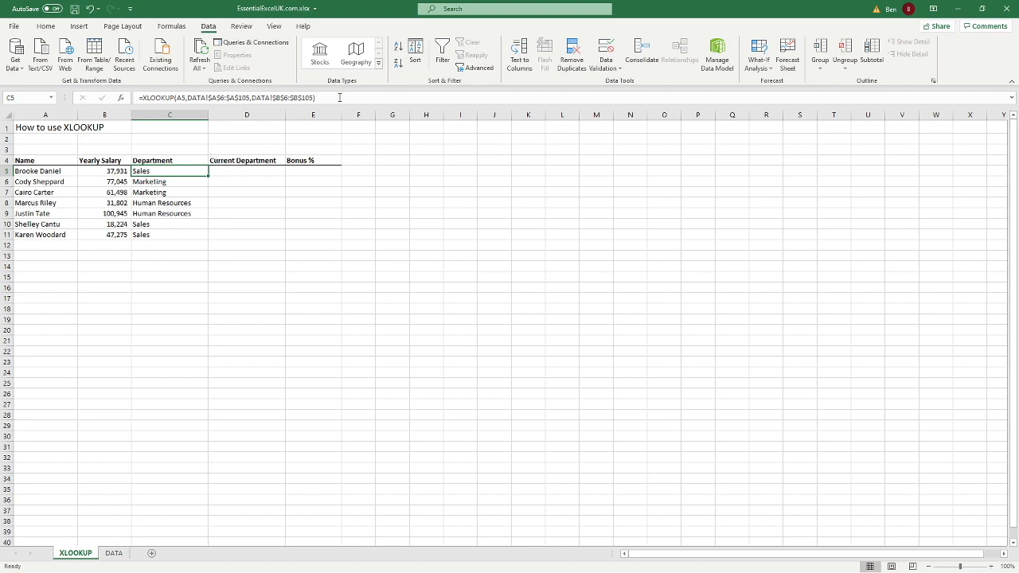
drag(326, 98, 138, 102)
key(ctrl+c)
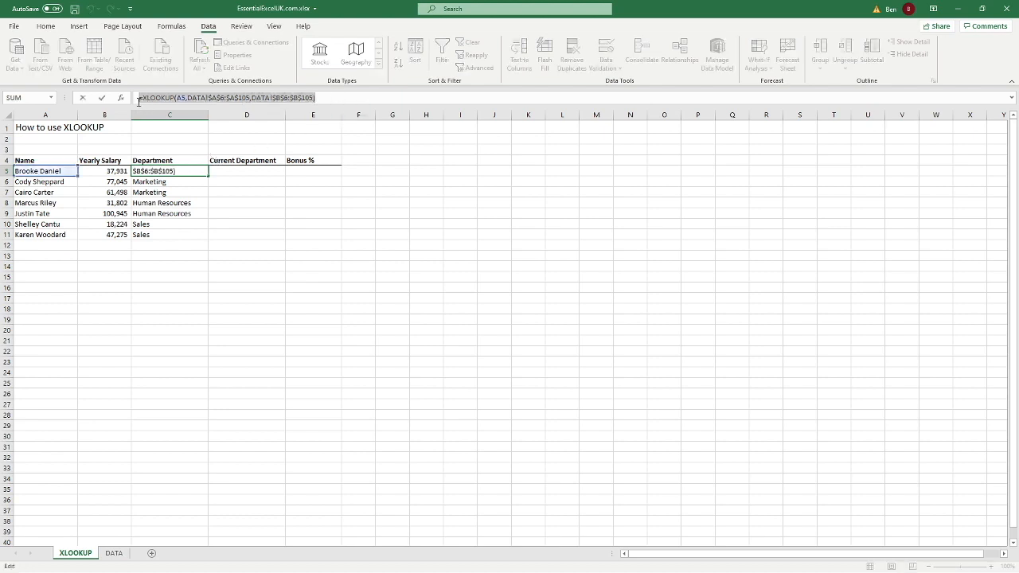
key(Tab)
click(138, 101)
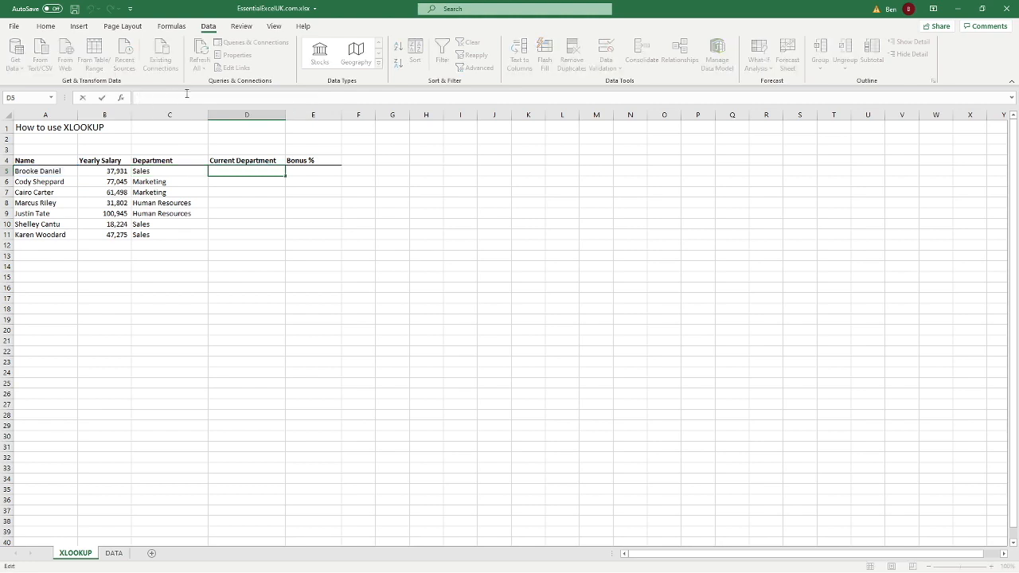
key(ctrl+v)
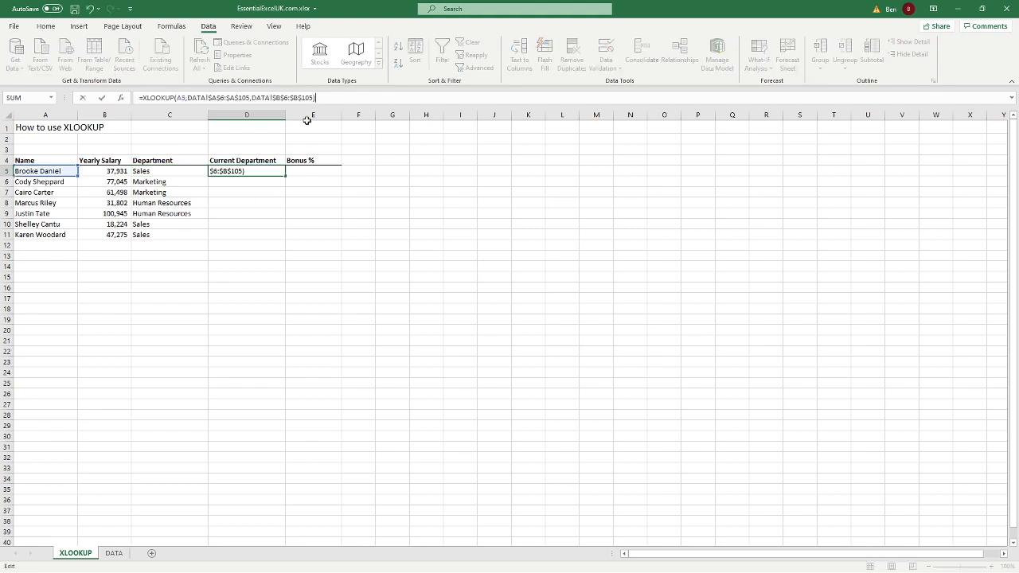
- Extend the D5 formula with search mode -1 (last-to-first), leaving if_not_found and match_mode empty: =XLOOKUP(A5,DATA!$A$6:$A$105,DATA!$B$6:$B$105,,,-1)
key(BackSpace)
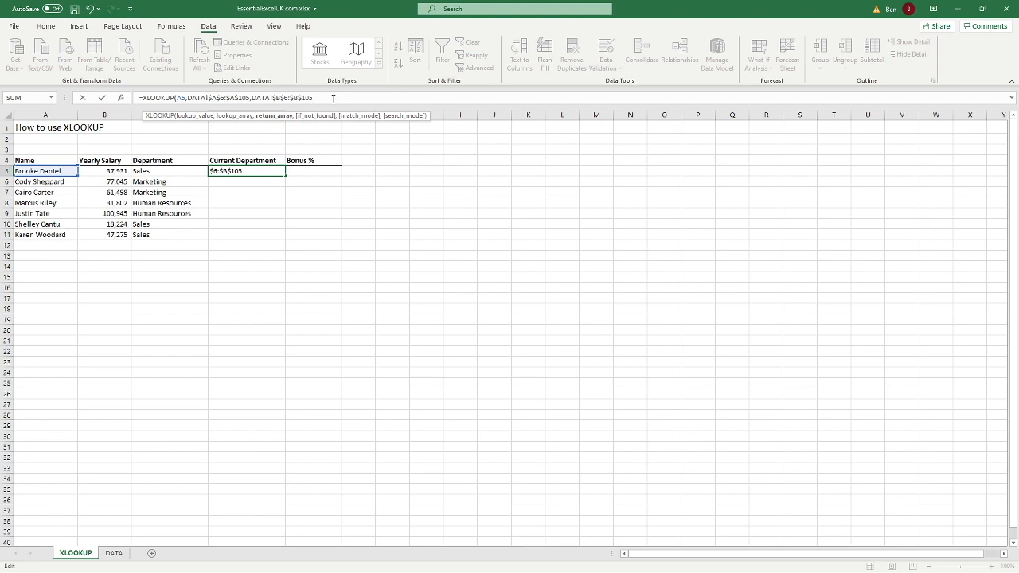
text(,)
text(,)
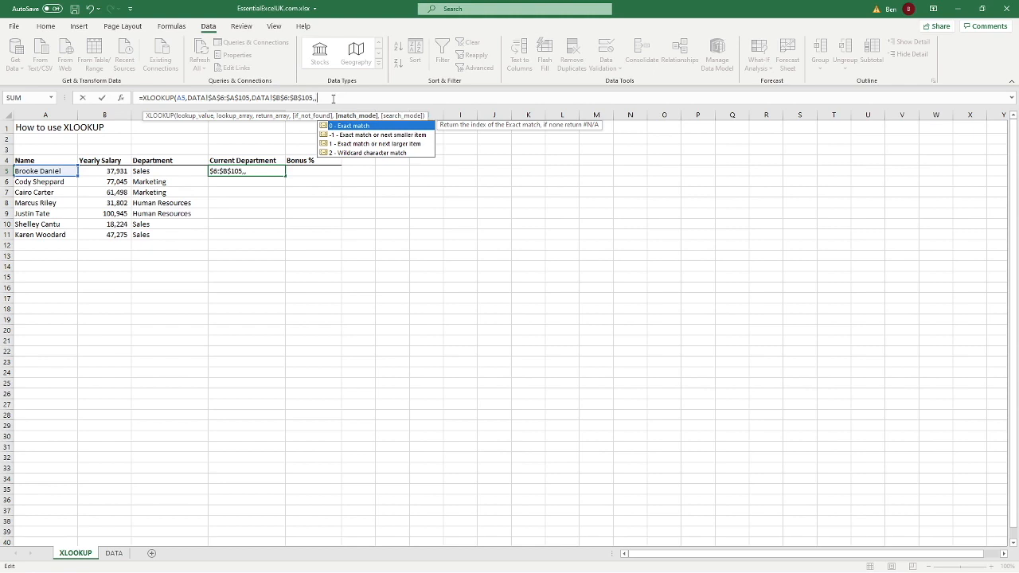
text(,)
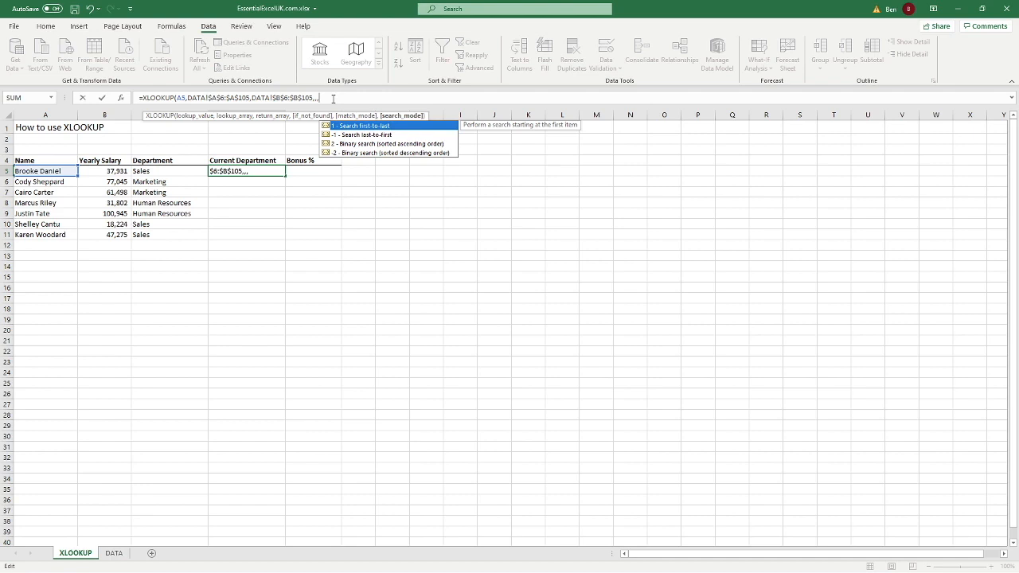
double_click(339, 135)
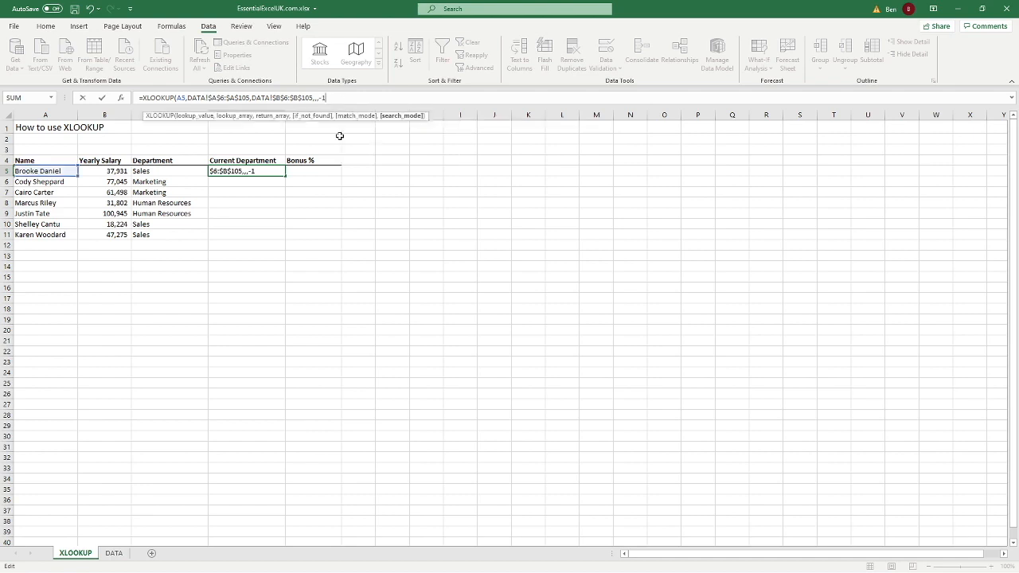
text())
key(Return)
key(Left)
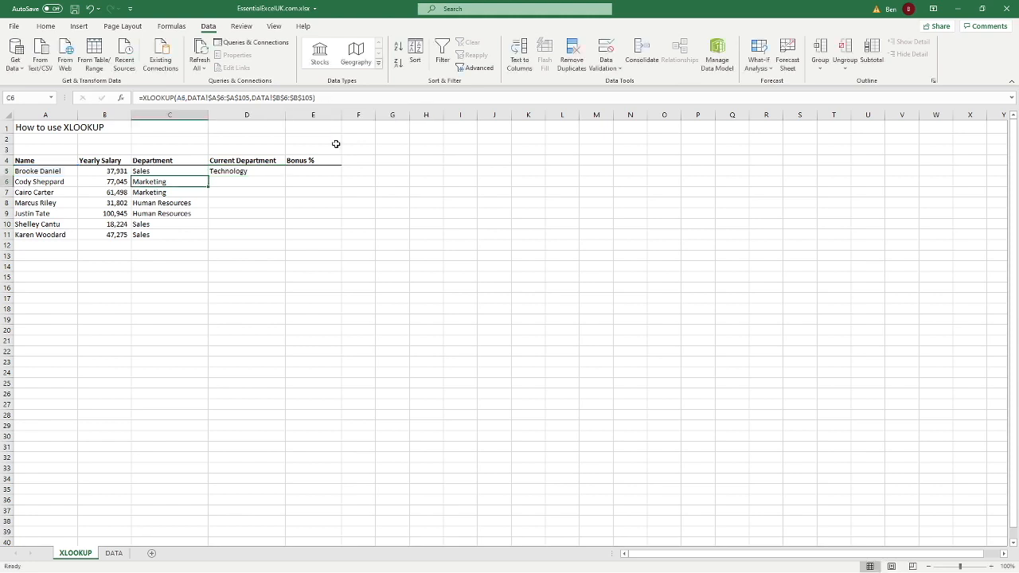
- Compare the row 5 department results and fill the D5 formula down the Current Department column to D11
drag(57, 172, 147, 174)
click(147, 172)
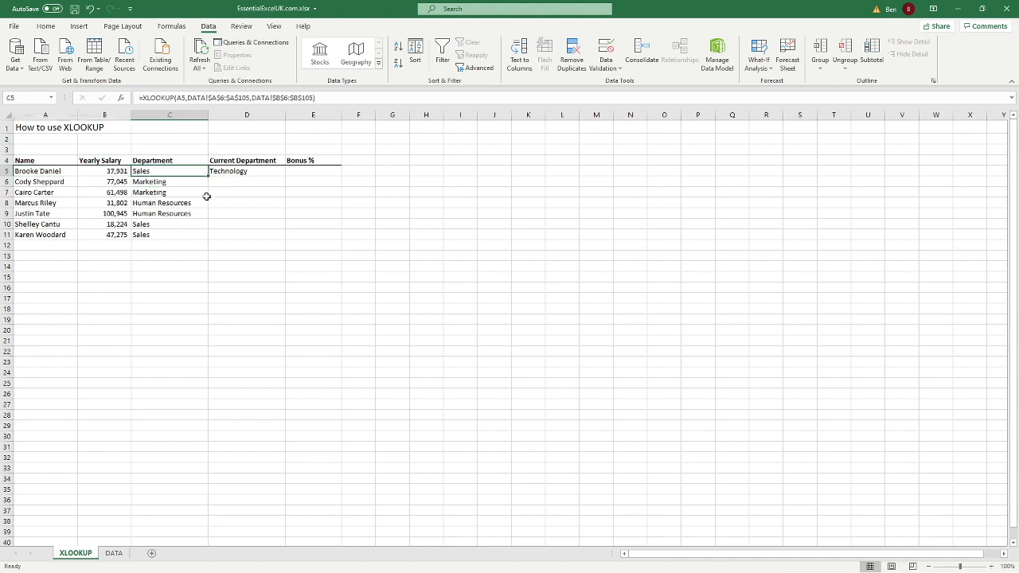
click(256, 174)
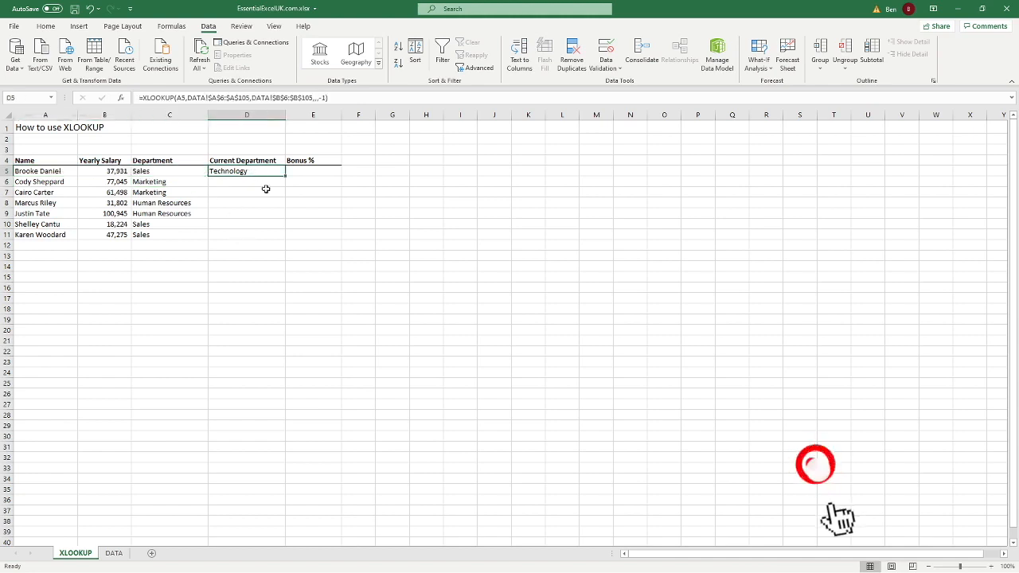
double_click(286, 176)
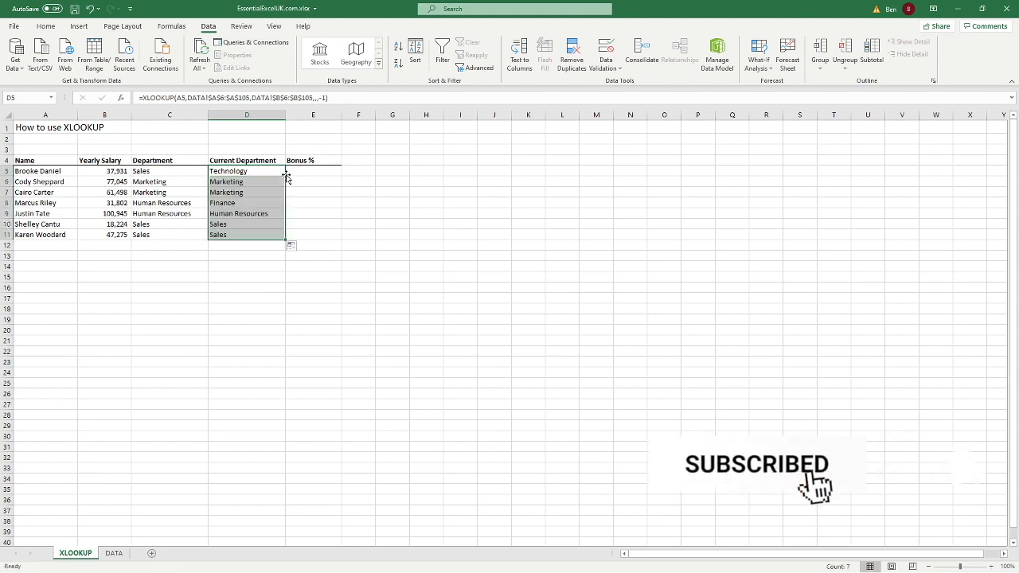
- Compare the Department and Current Department results in row 8 and examine the XLOOKUP formulas behind C7 and D6
click(296, 181)
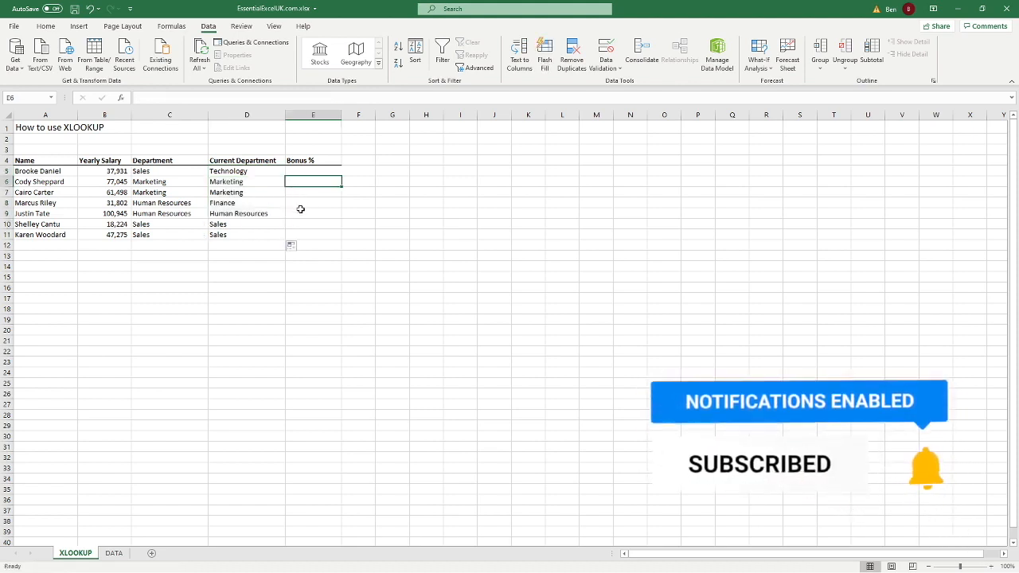
click(58, 204)
drag(57, 204, 302, 205)
click(157, 200)
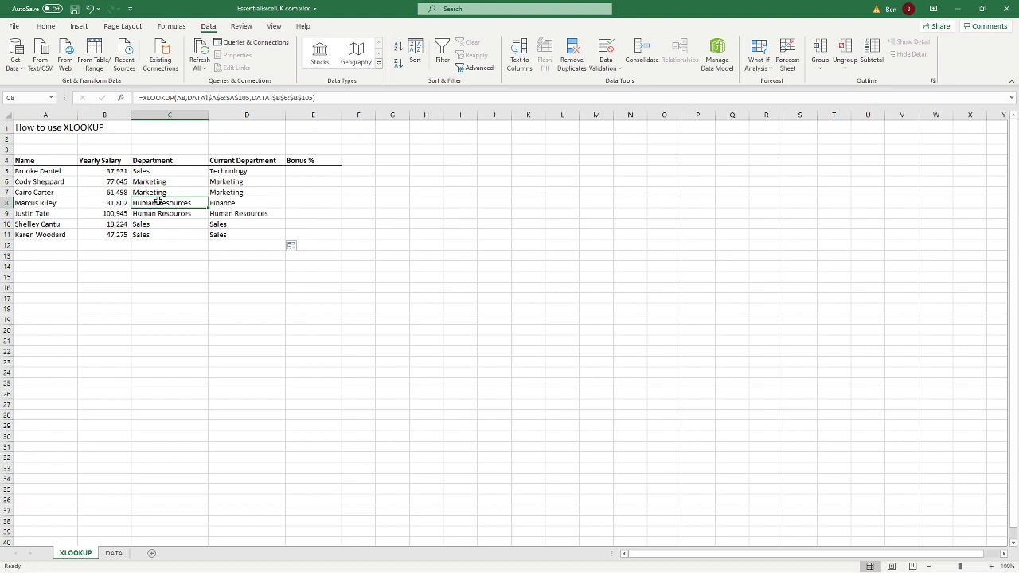
click(255, 206)
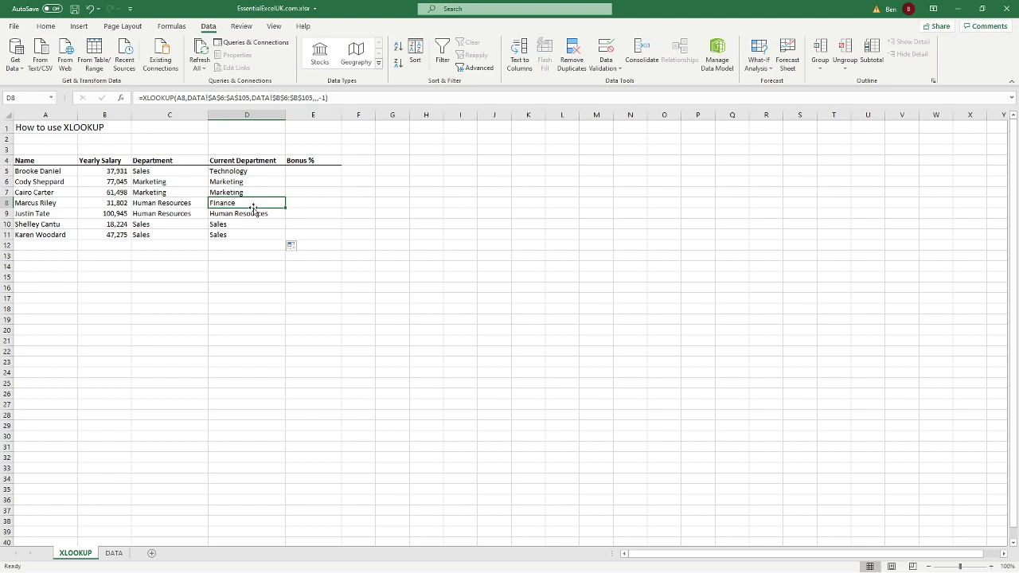
click(151, 192)
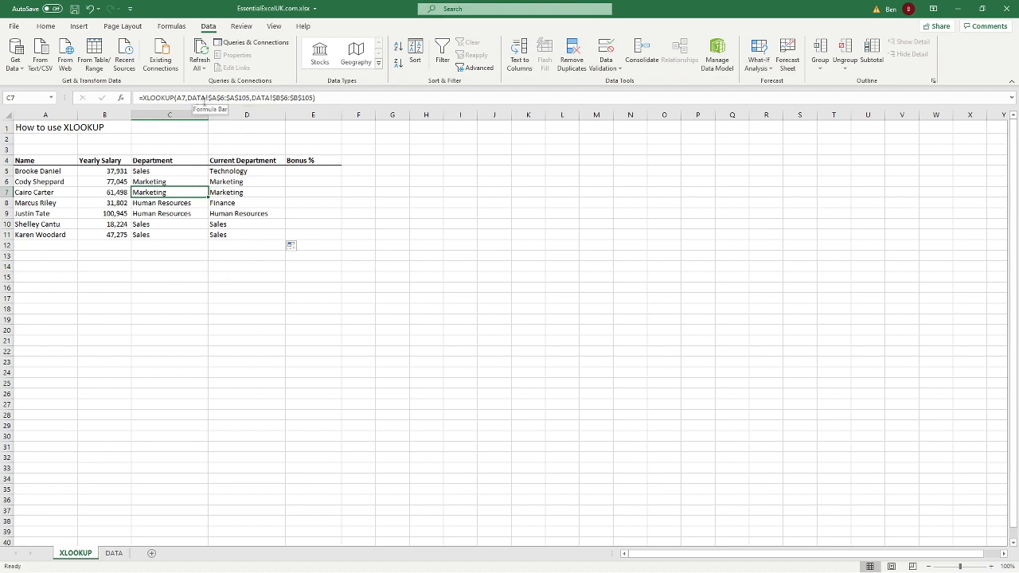
drag(186, 99, 315, 98)
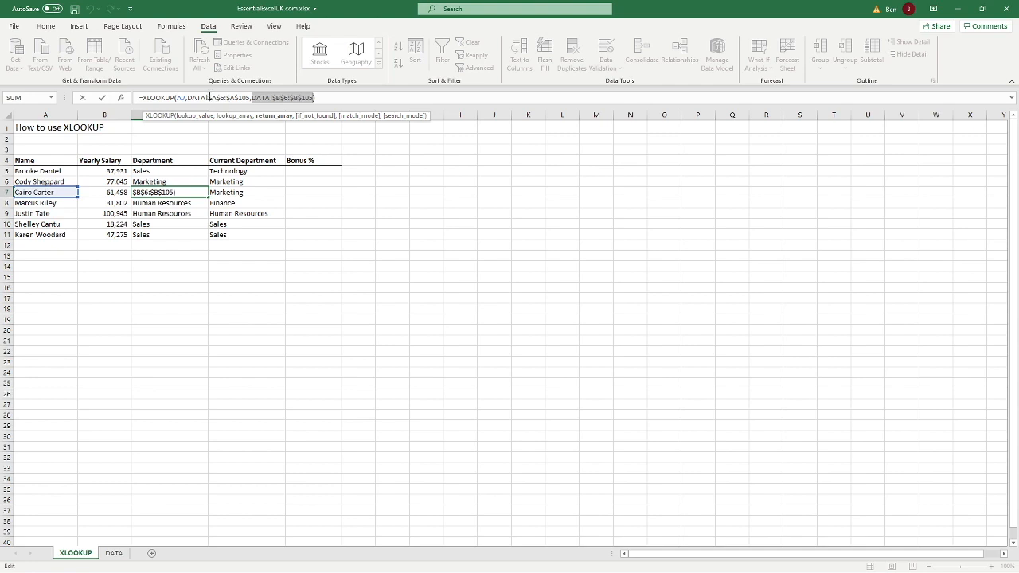
click(323, 98)
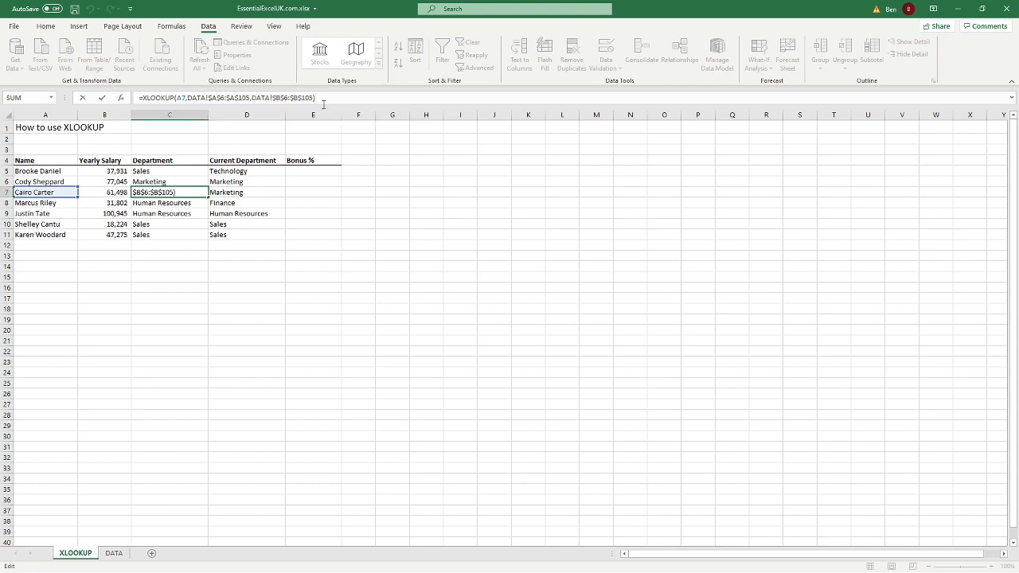
key(Return)
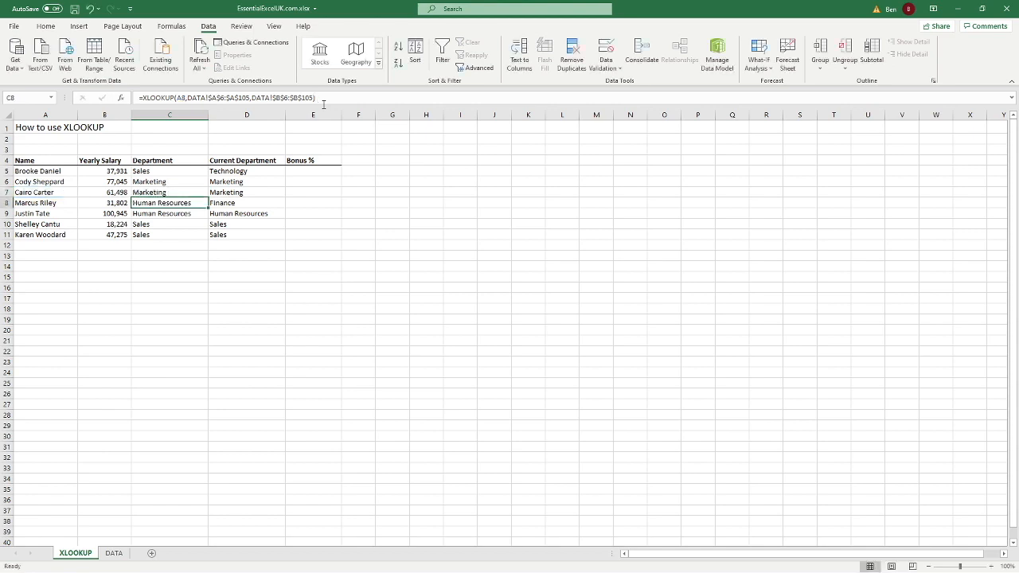
click(276, 179)
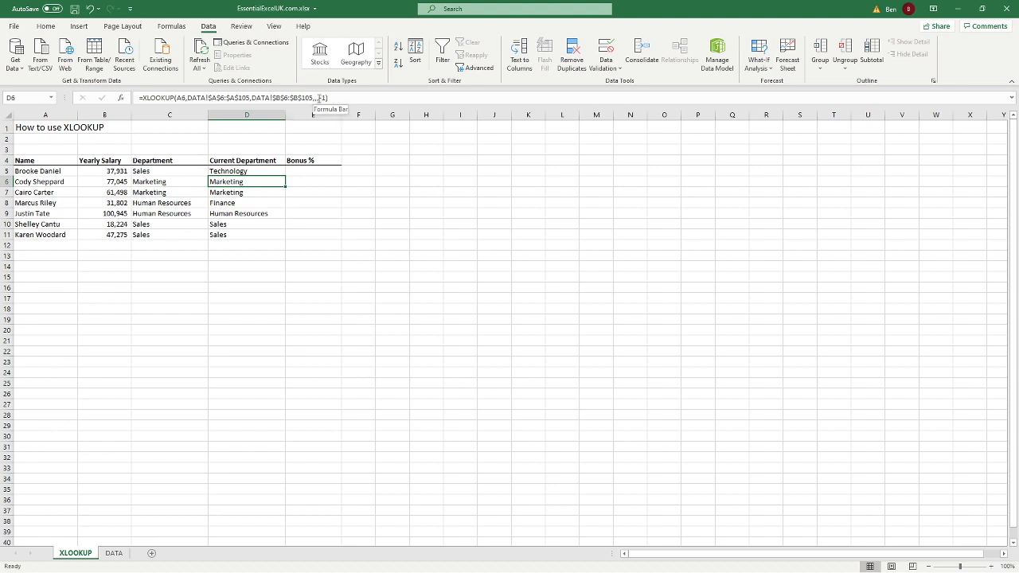
click(315, 172)
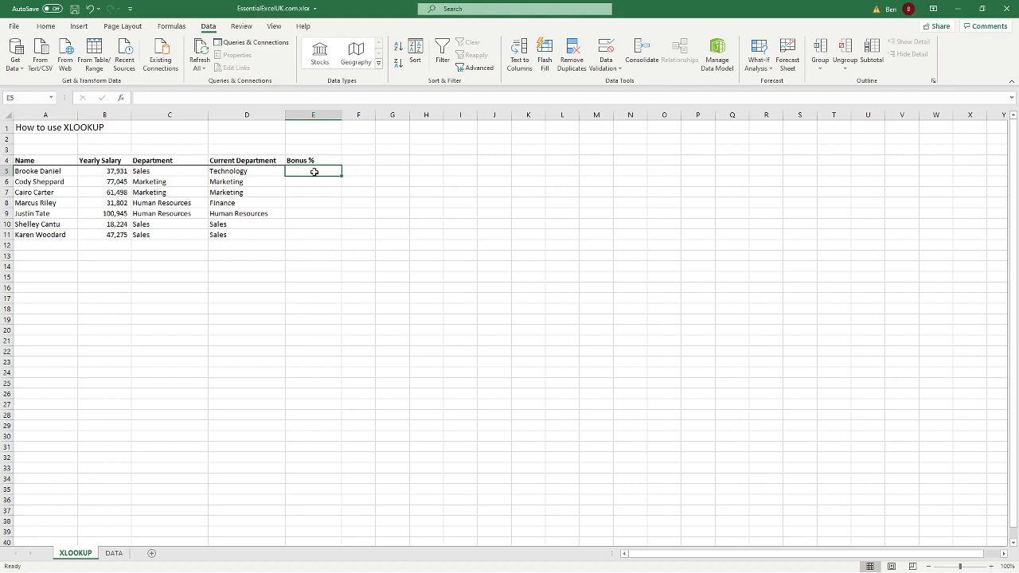
text(=XLOOKUP()
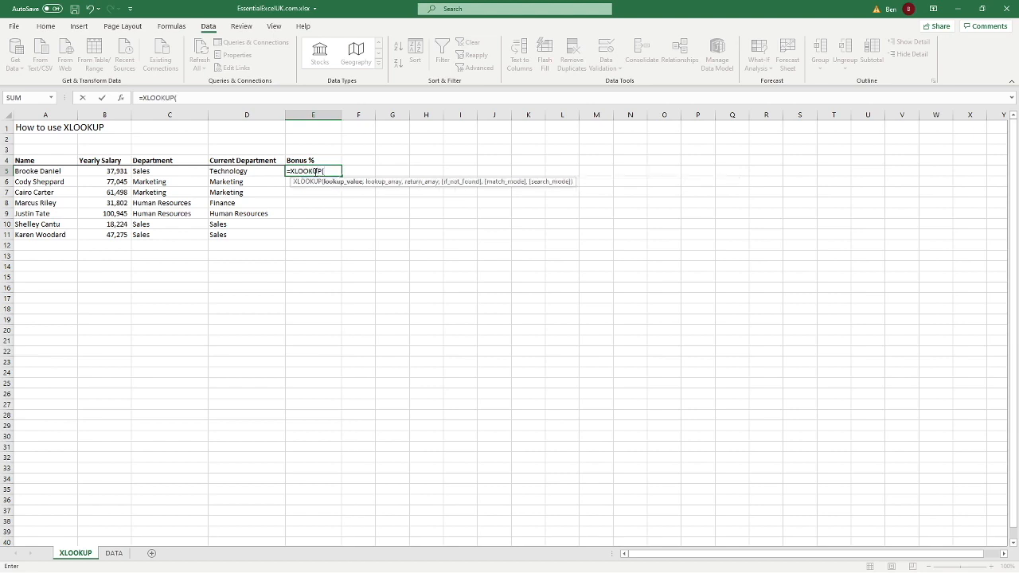
click(54, 171)
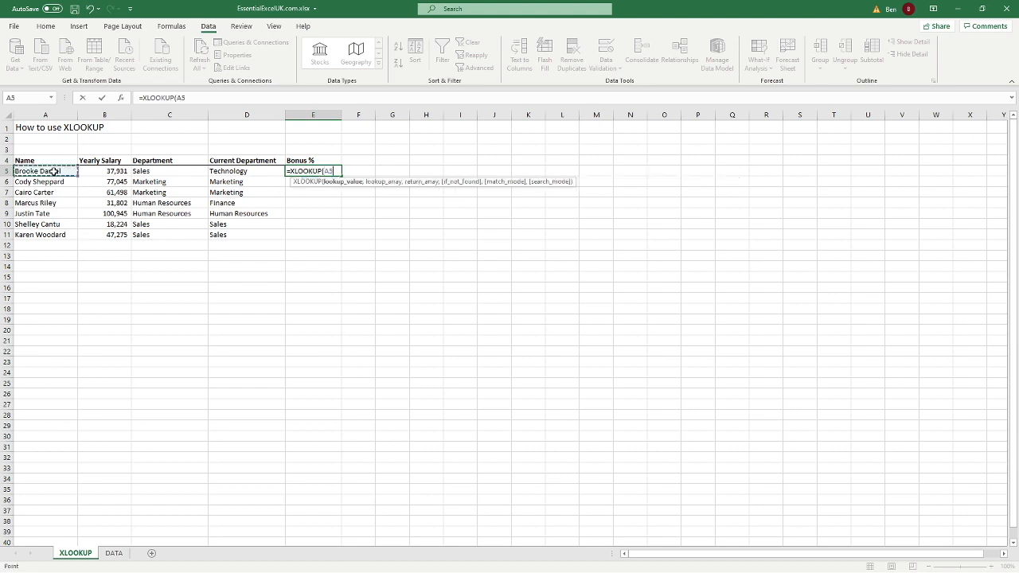
click(95, 171)
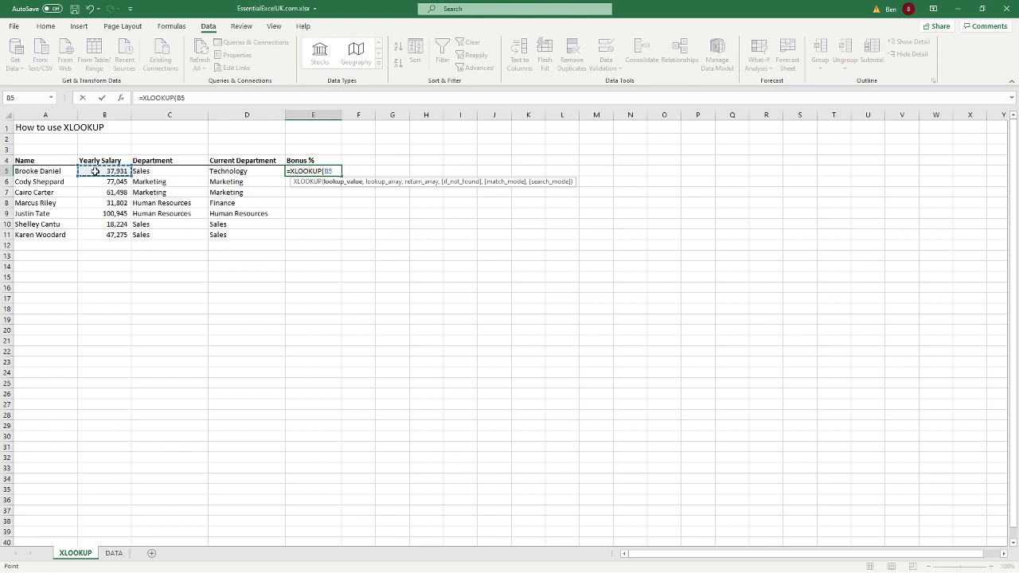
text(,)
click(114, 552)
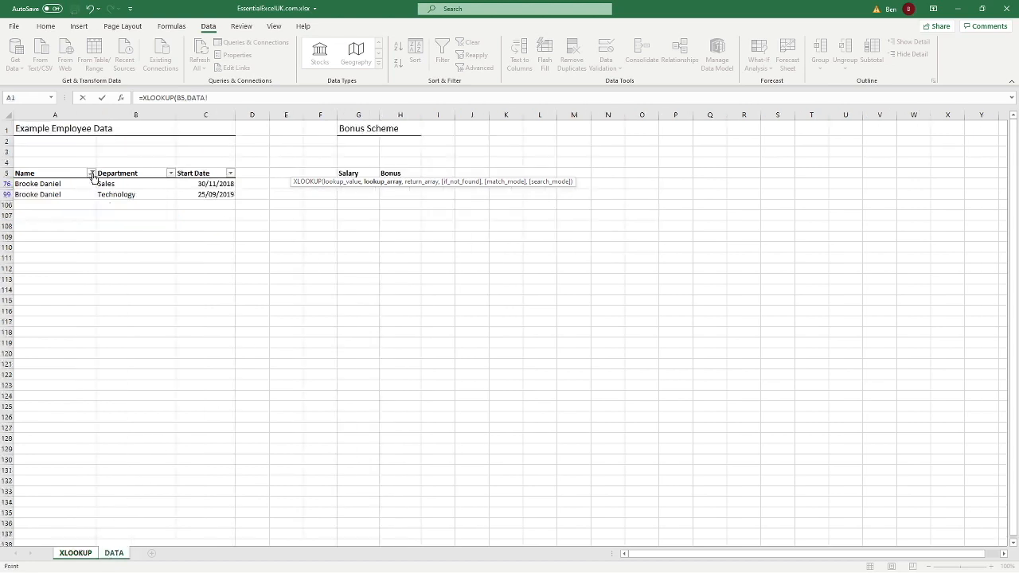
key(Return)
click(507, 325)
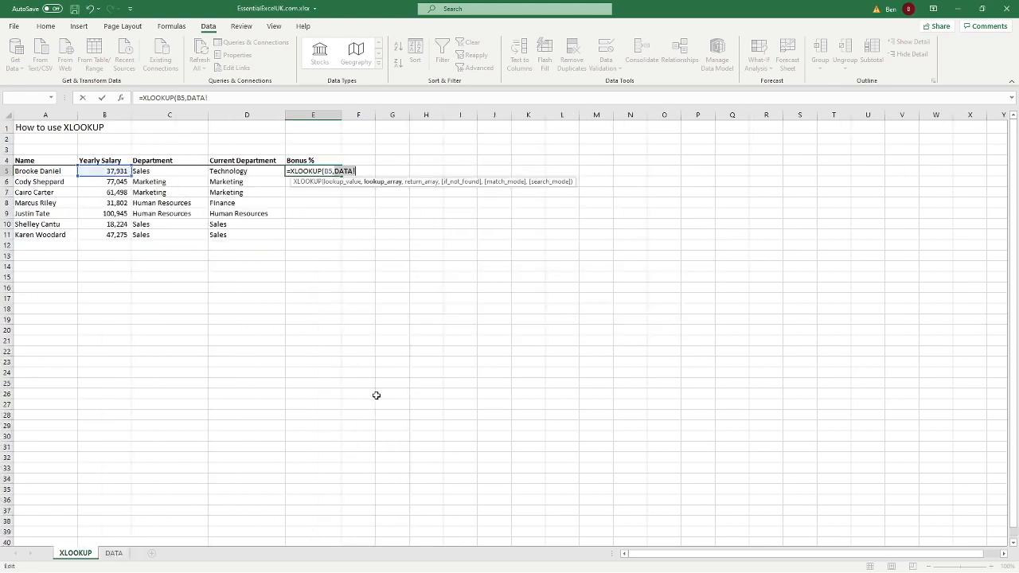
key(Escape)
- Clear the Name filter on the DATA sheet so the whole Bonus Scheme table shows, and return to the XLOOKUP sheet
click(113, 554)
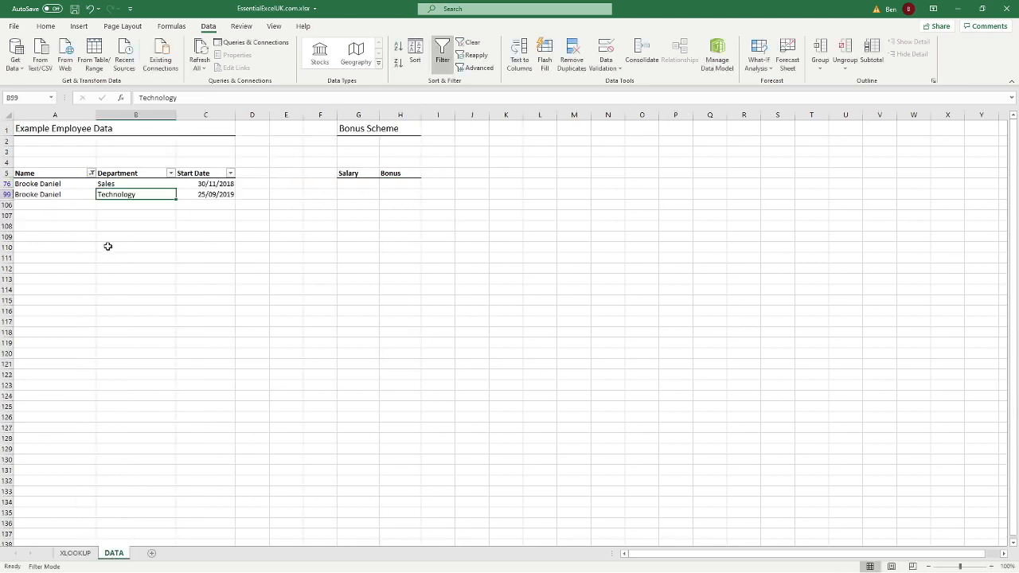
click(476, 43)
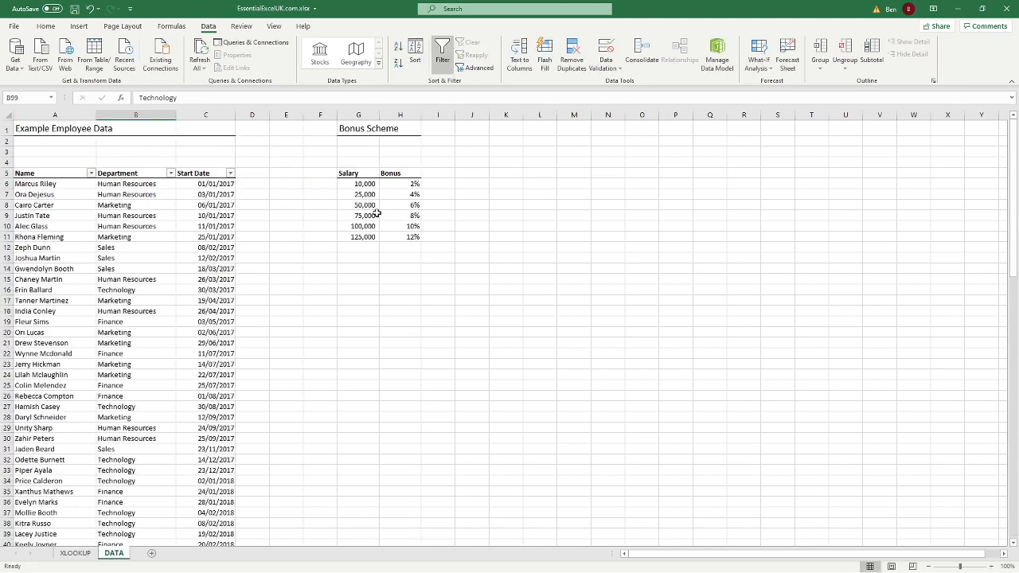
click(355, 271)
click(75, 553)
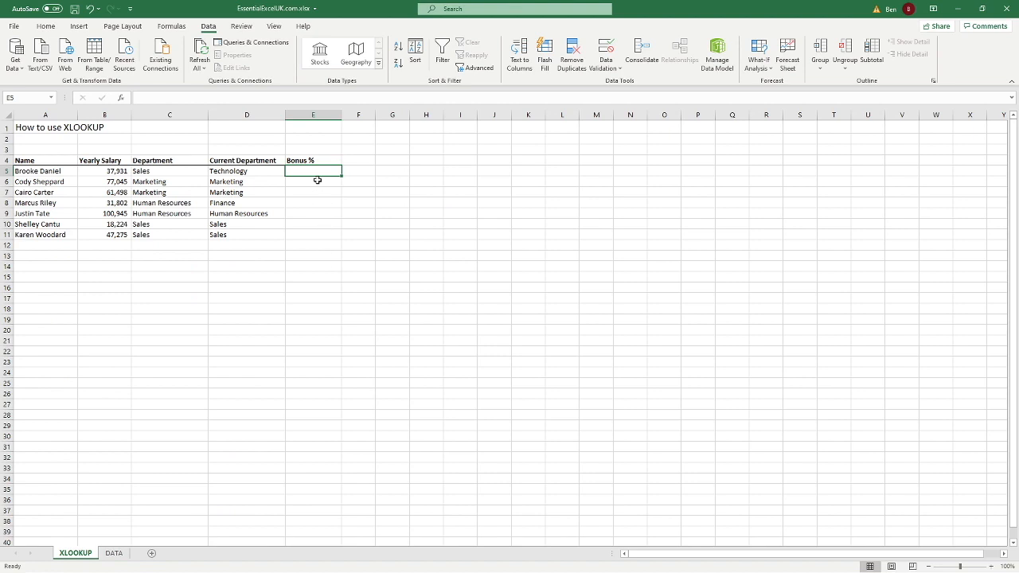
text(=xlooo)
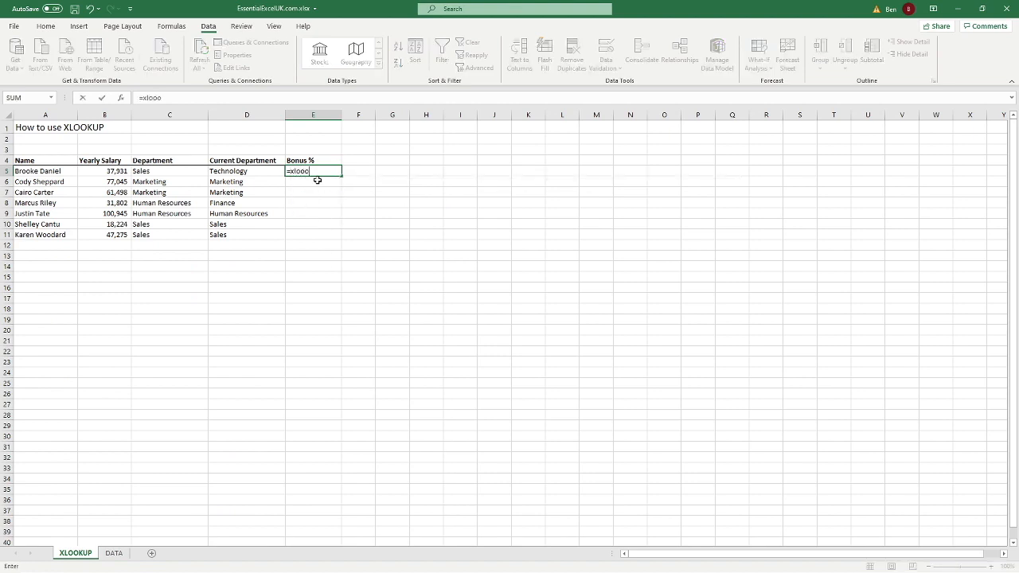
key(BackSpace)
key(Tab)
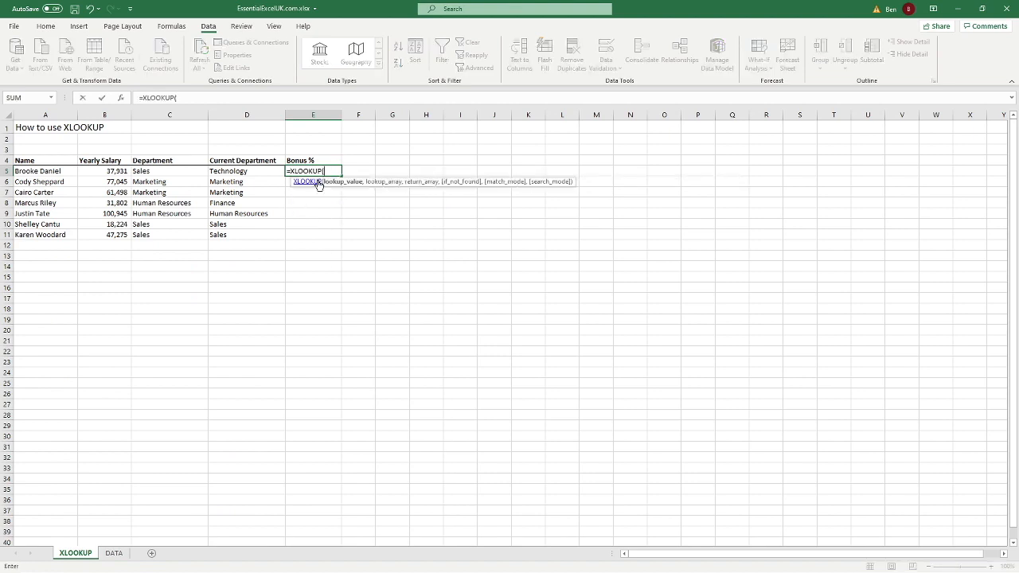
click(43, 171)
text(,)
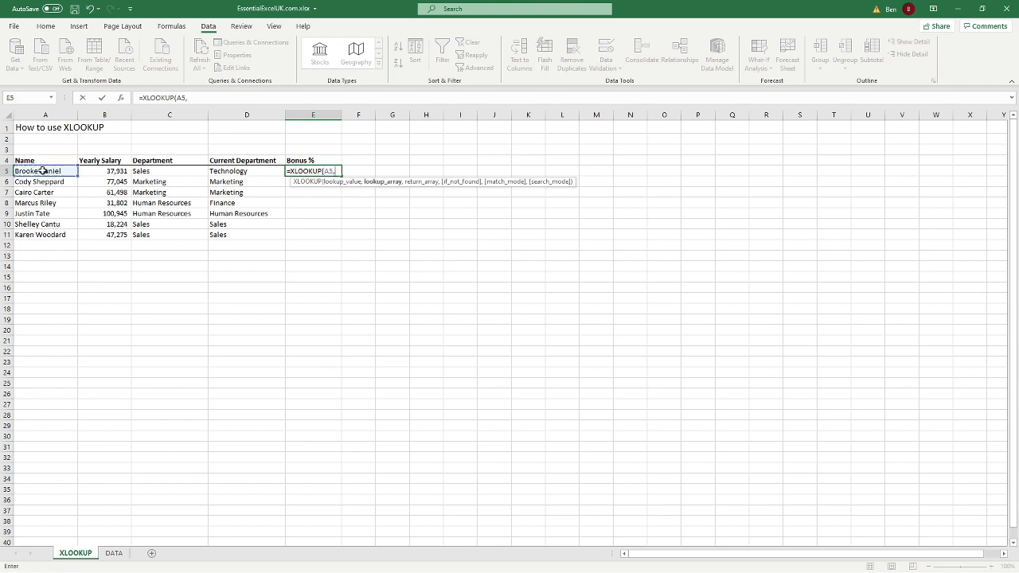
click(113, 553)
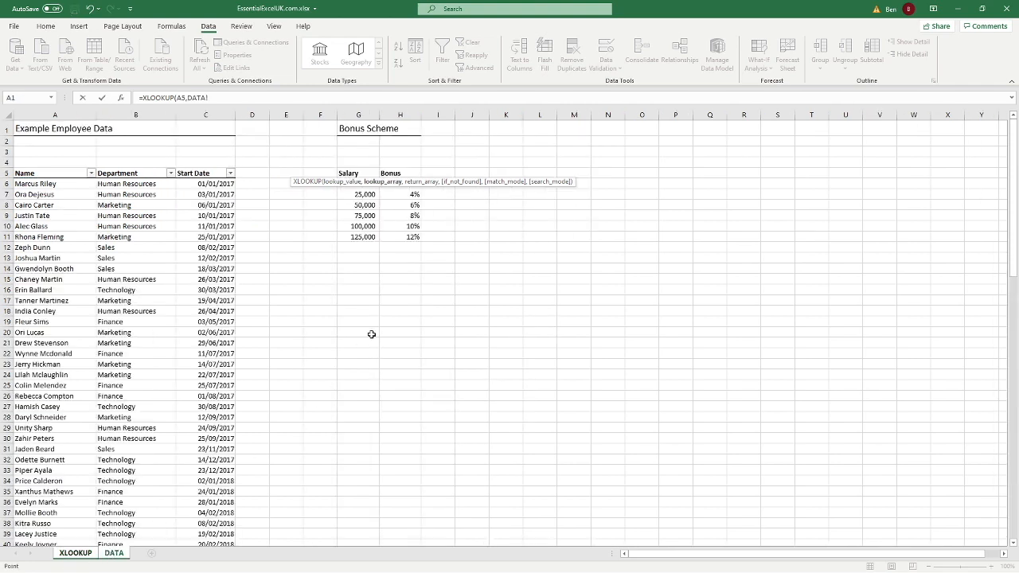
drag(405, 183, 497, 150)
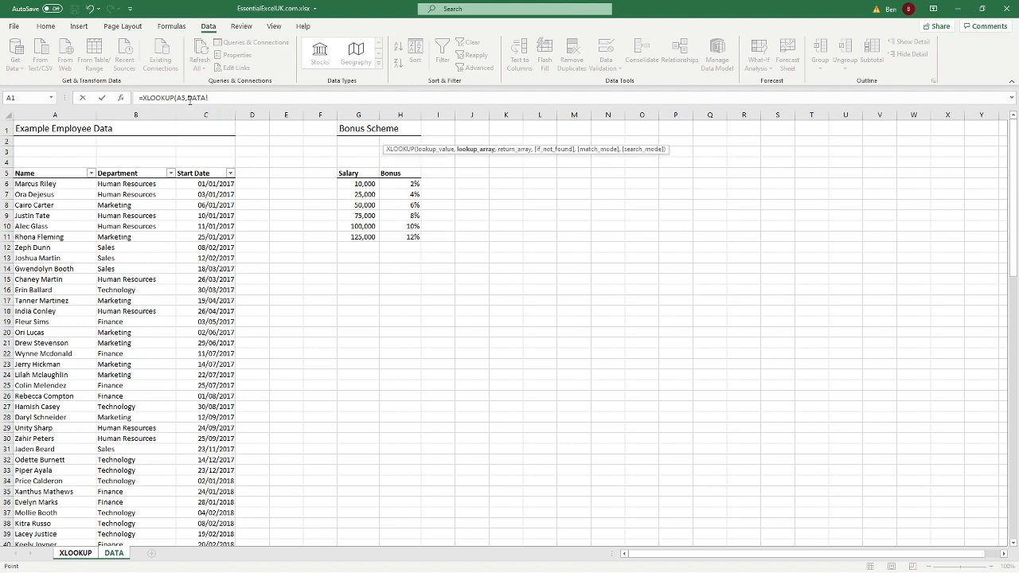
key(Escape)
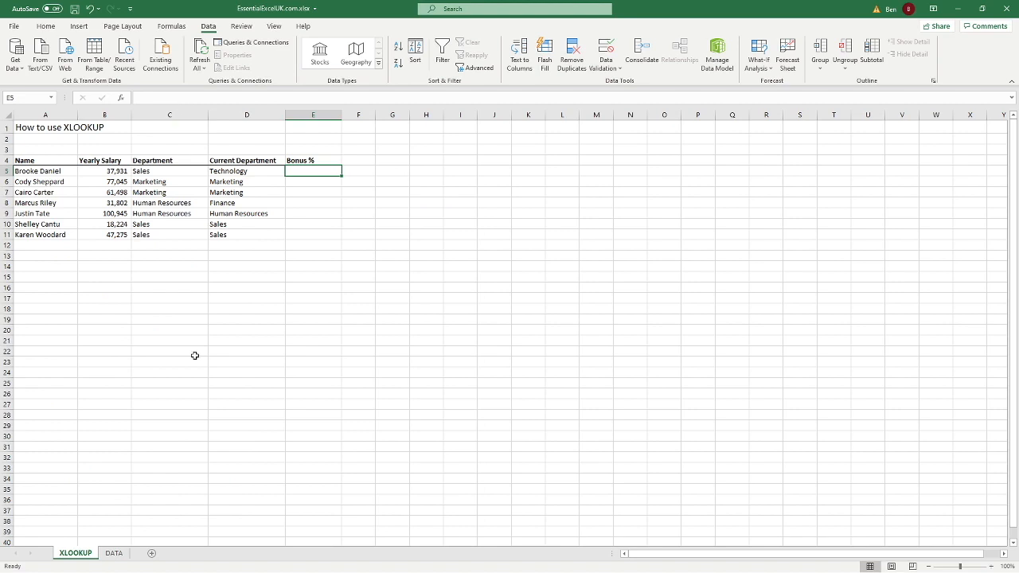
- Start an XLOOKUP formula in E5 under Bonus % with the yearly salary in B5 as the lookup value
text(=)
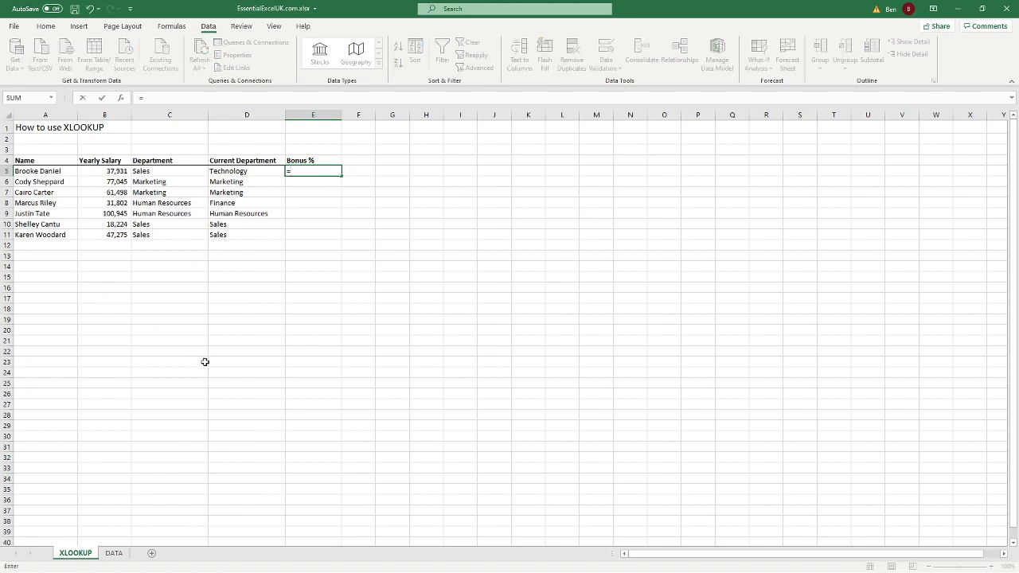
text(xlo)
key(Tab)
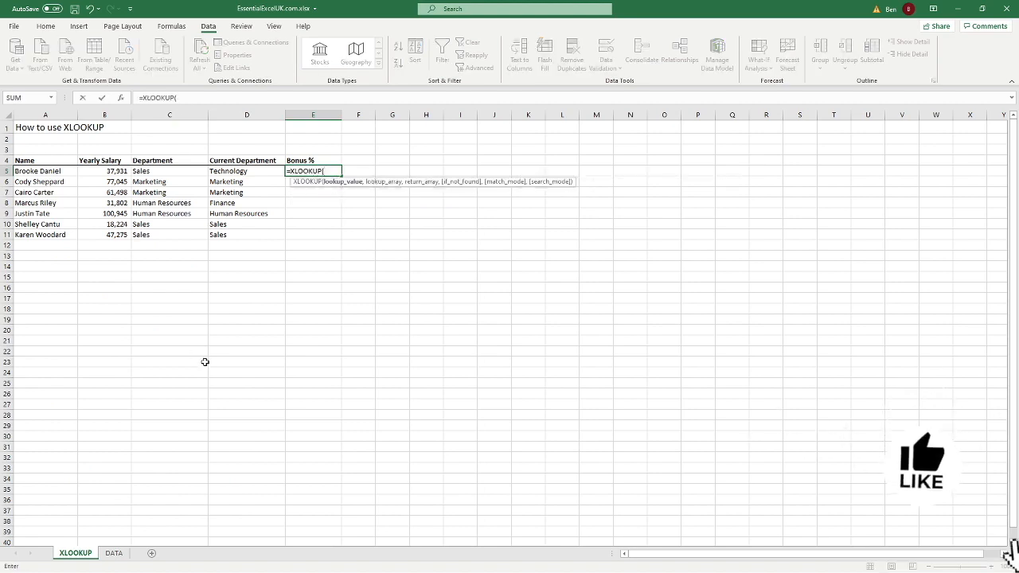
click(115, 171)
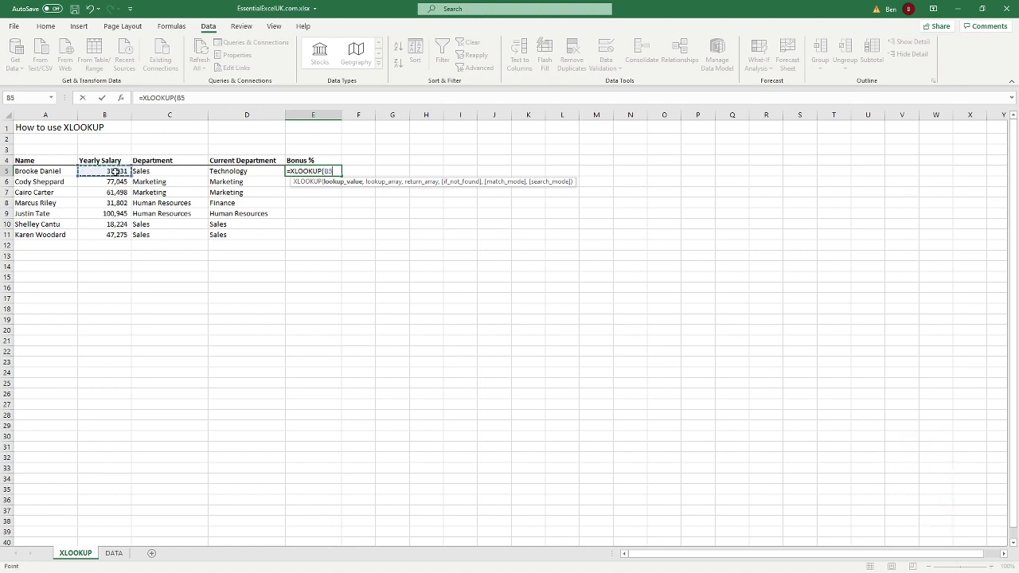
text(,)
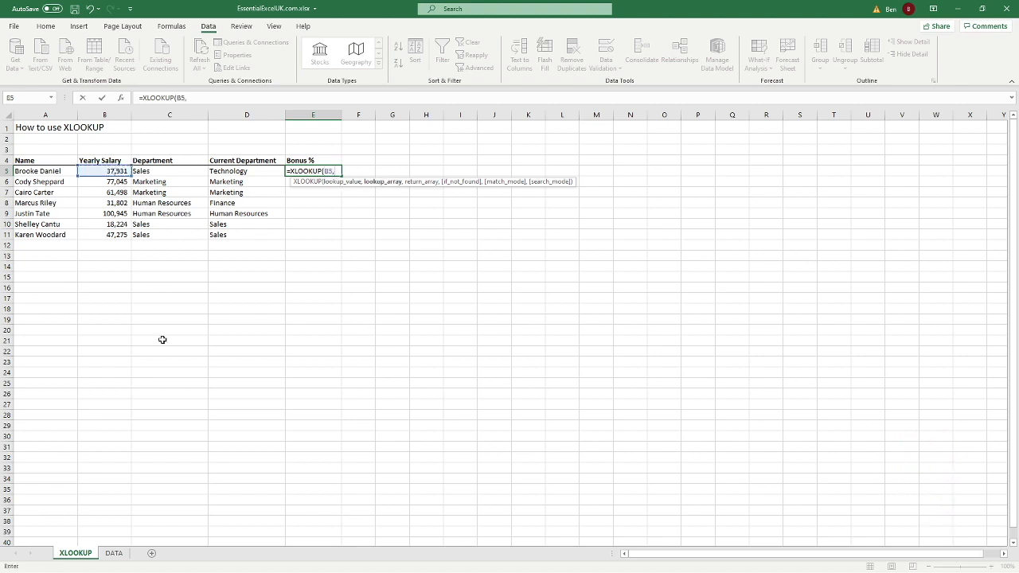
- Set the lookup array to the Bonus Scheme salaries on the DATA sheet as the absolute range DATA!$G$6:$G$11
click(115, 554)
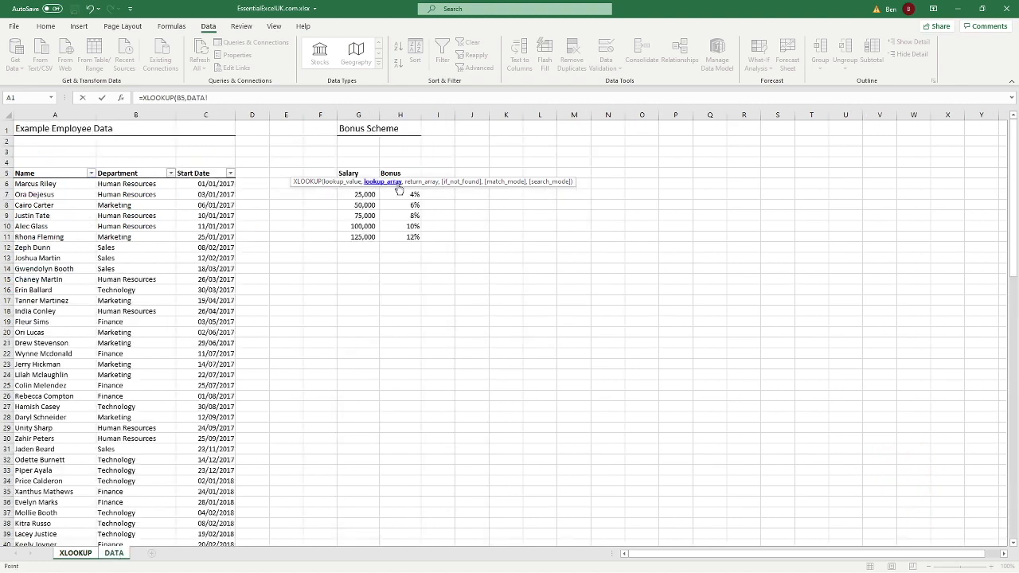
drag(406, 182, 526, 150)
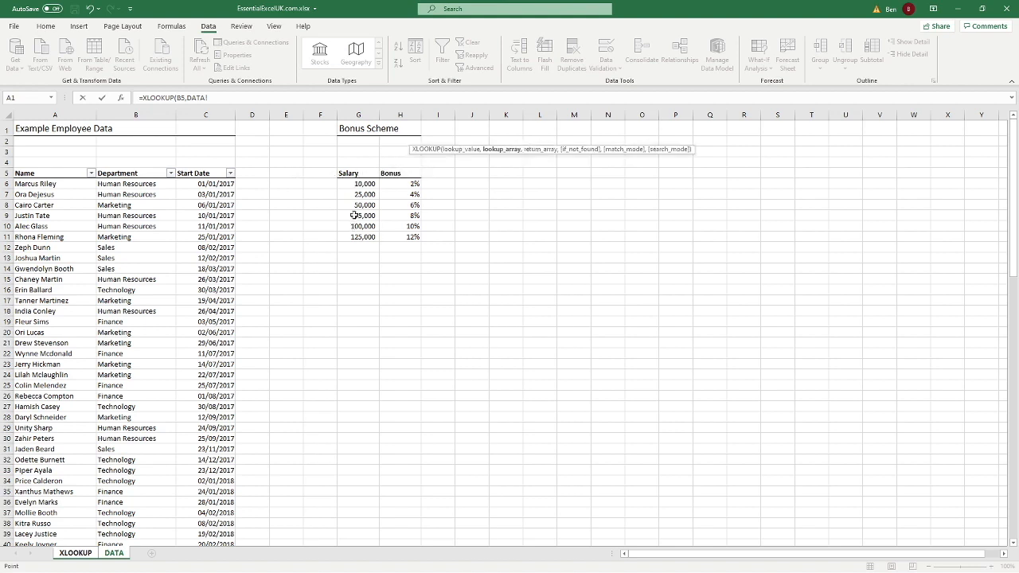
drag(363, 184, 364, 237)
key(F4)
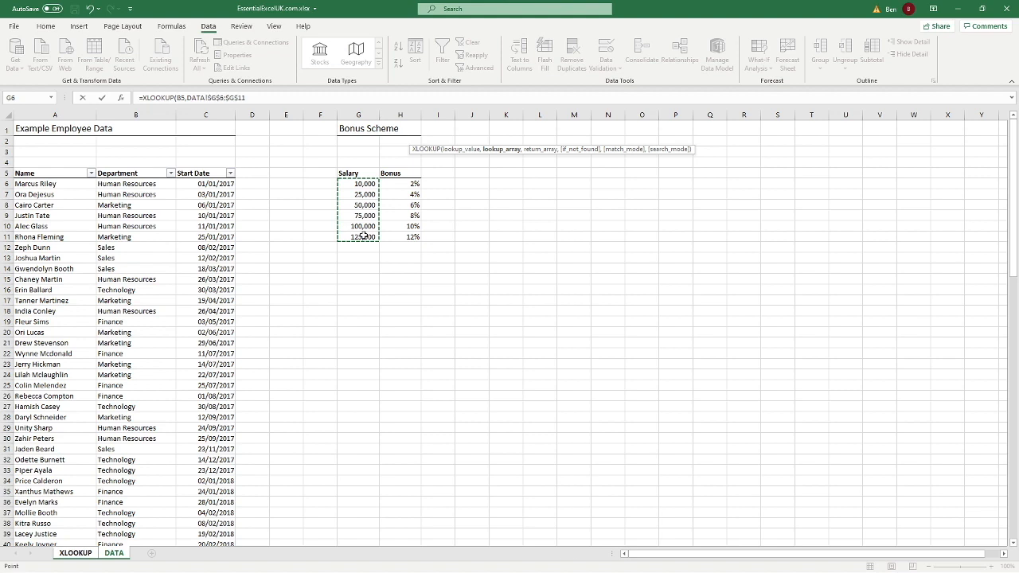
text(,)
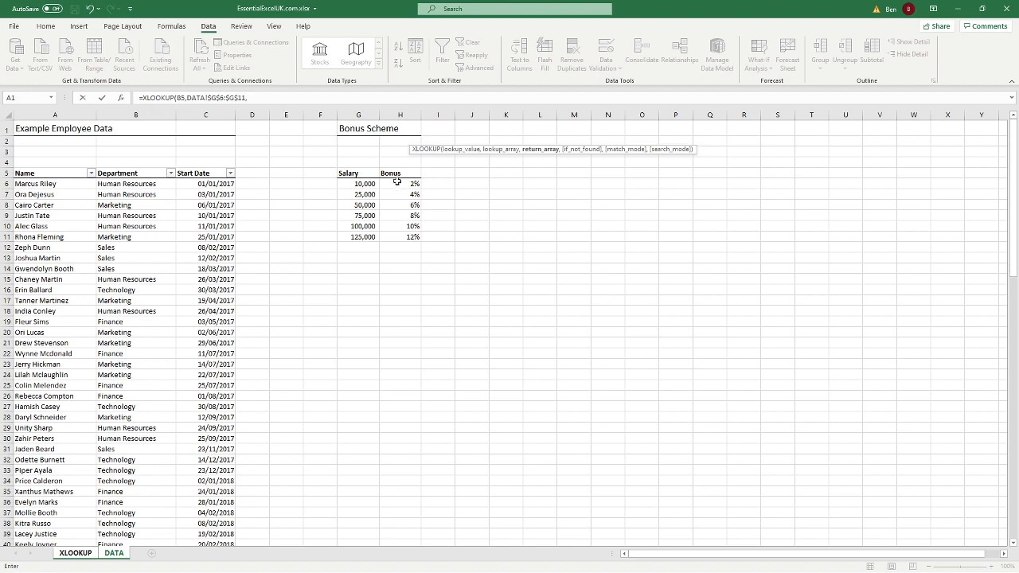
- Set the return array to the Bonus Scheme percentages on the DATA sheet as the absolute range DATA!$H$6:$H$11
drag(397, 183, 392, 237)
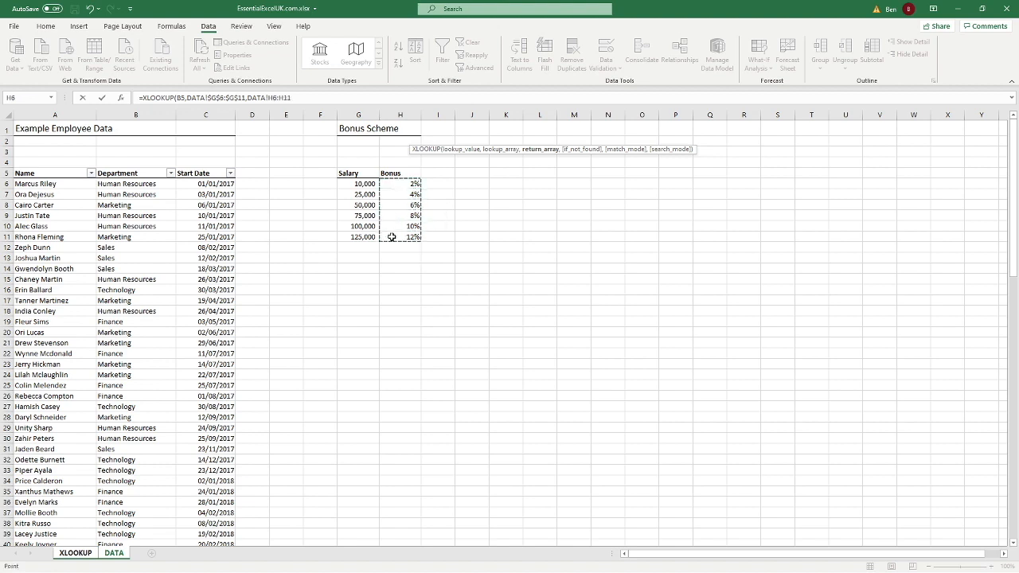
key(F4)
text(,)
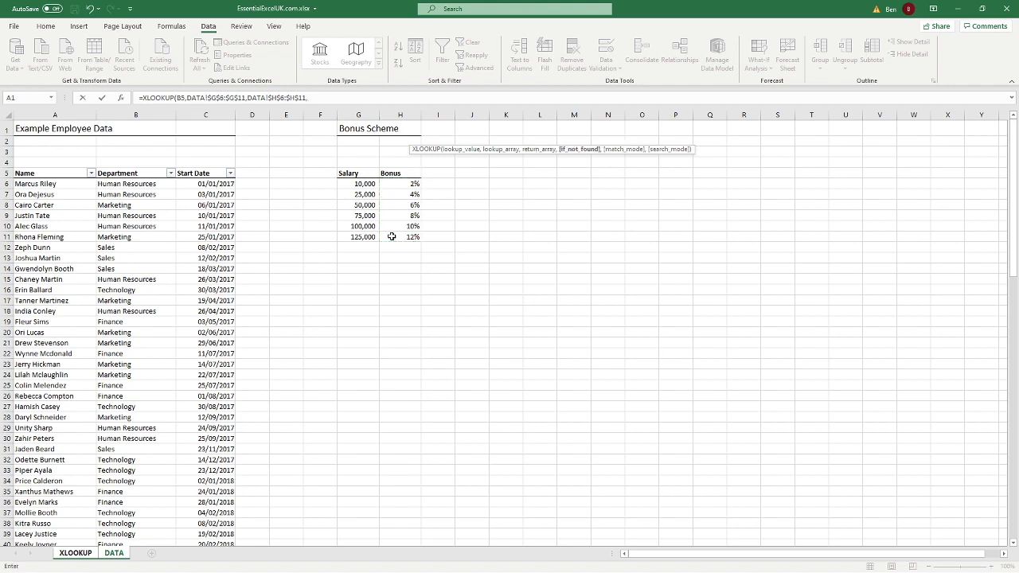
- Leave the if_not_found argument empty, set the match mode to -1 (Exact match or next smaller item) and complete the formula
text(,)
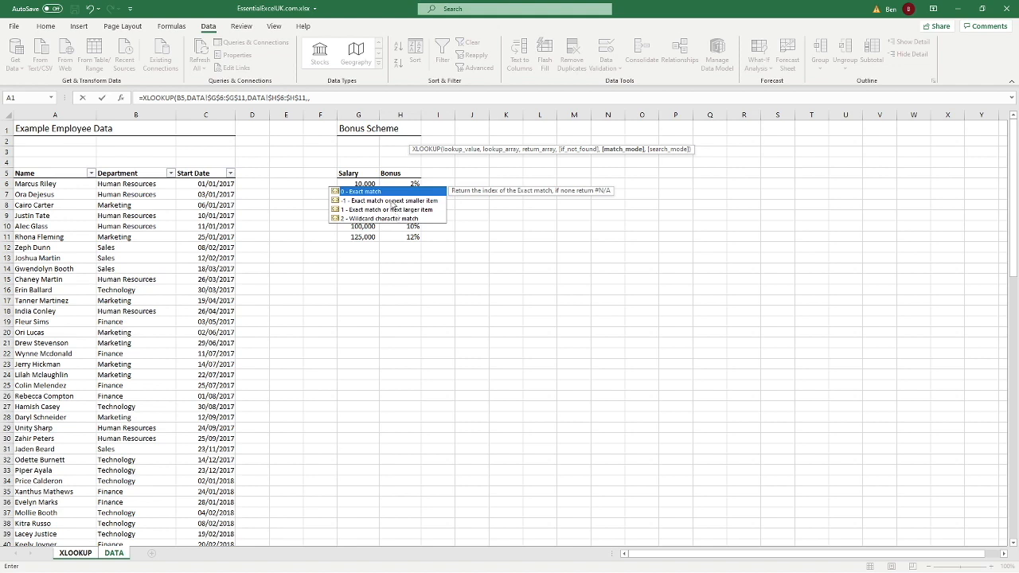
click(394, 204)
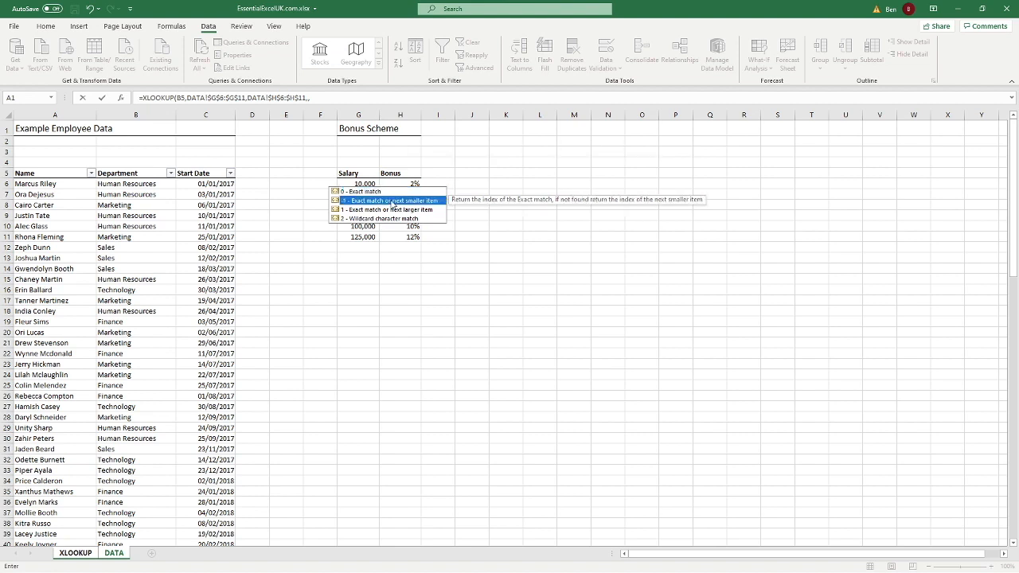
double_click(394, 205)
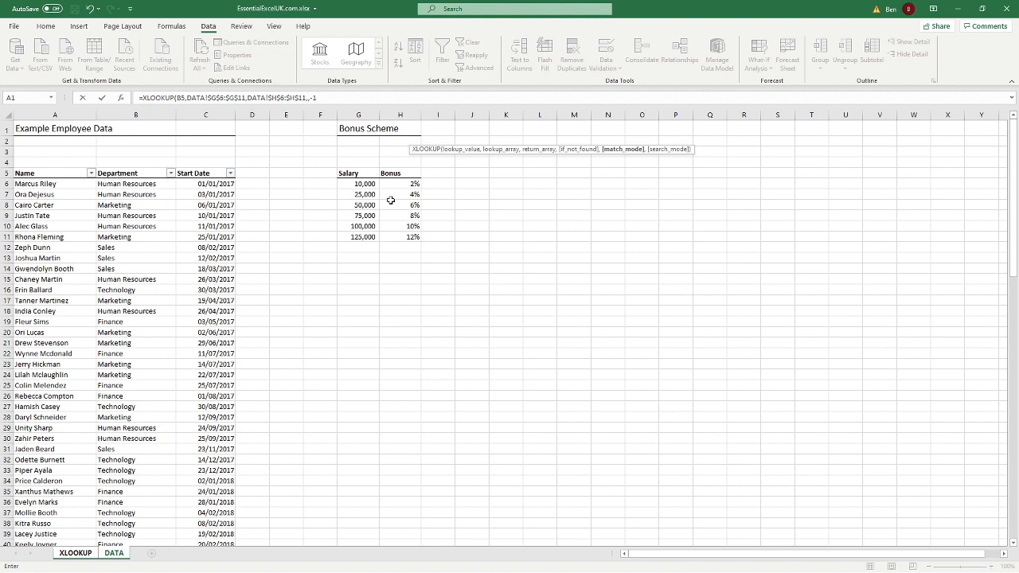
key(Return)
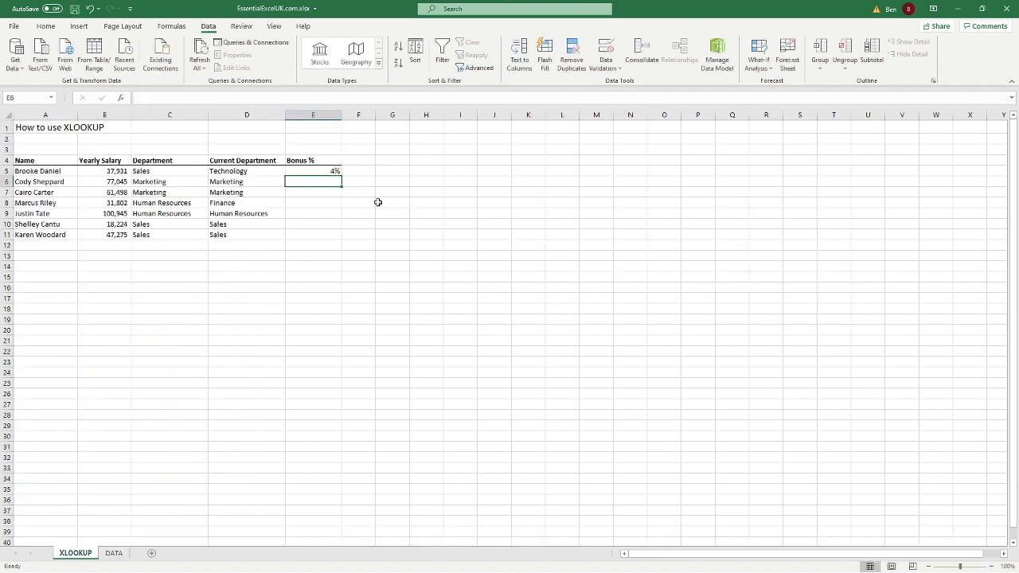
- Fill the Bonus % formula from E5 down to E11 and make column E slightly narrower
click(332, 171)
drag(341, 176, 341, 239)
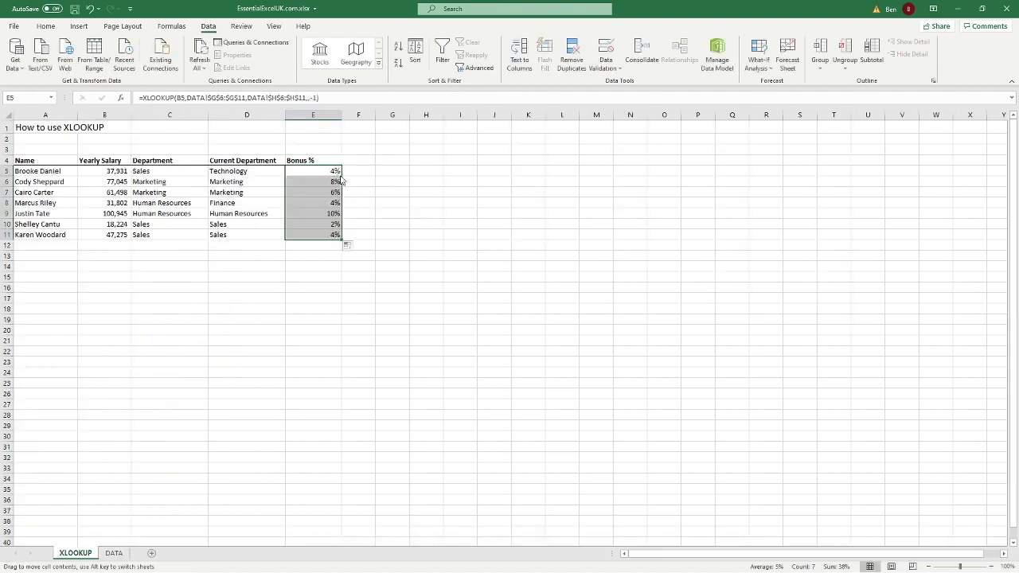
double_click(357, 192)
click(369, 232)
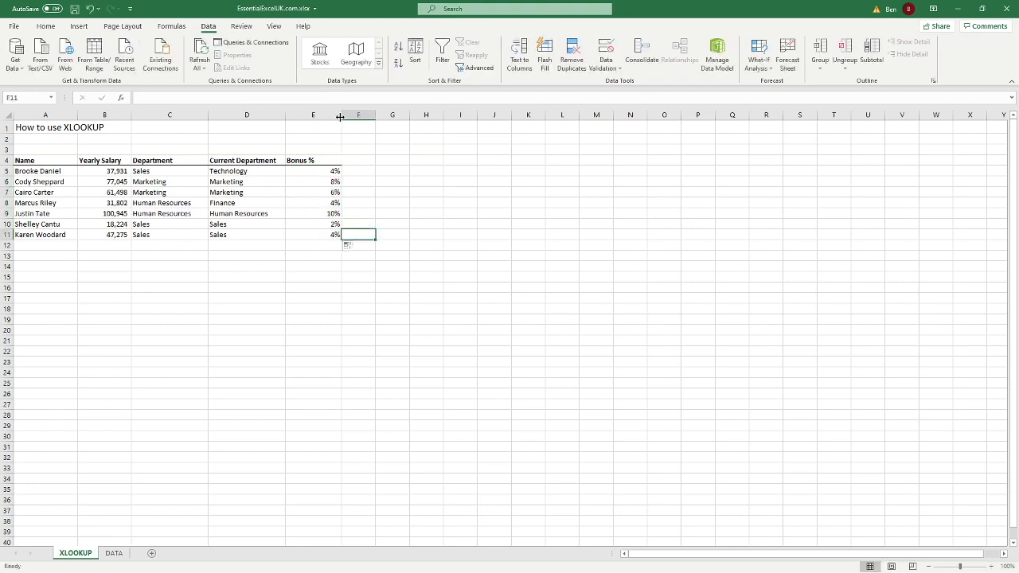
drag(342, 117, 335, 117)
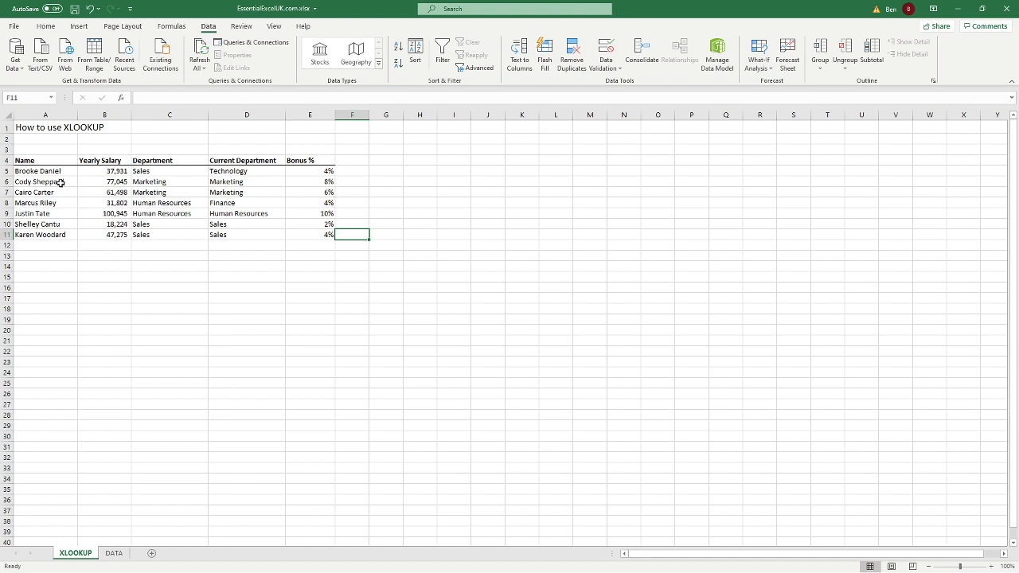
- Check the salary and Bonus % in row 6 against the 75,000 band of the Bonus Scheme on the DATA sheet
click(61, 182)
click(94, 182)
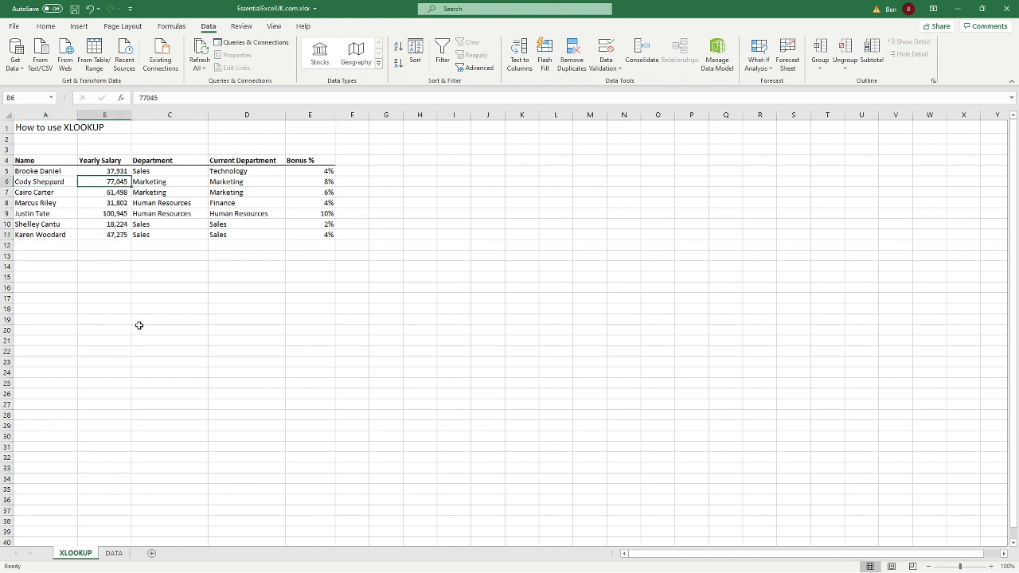
click(114, 552)
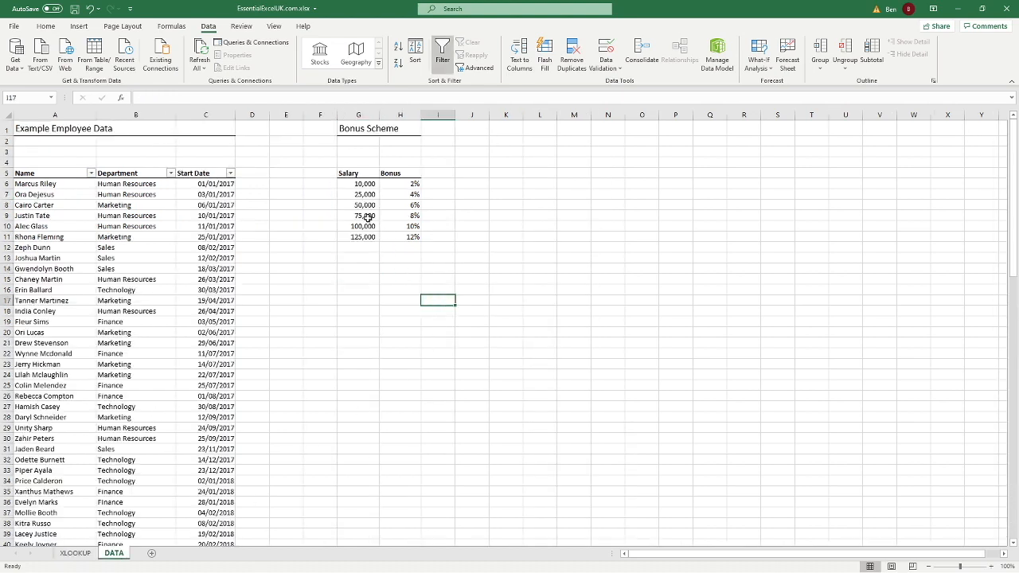
click(368, 216)
drag(370, 216, 368, 227)
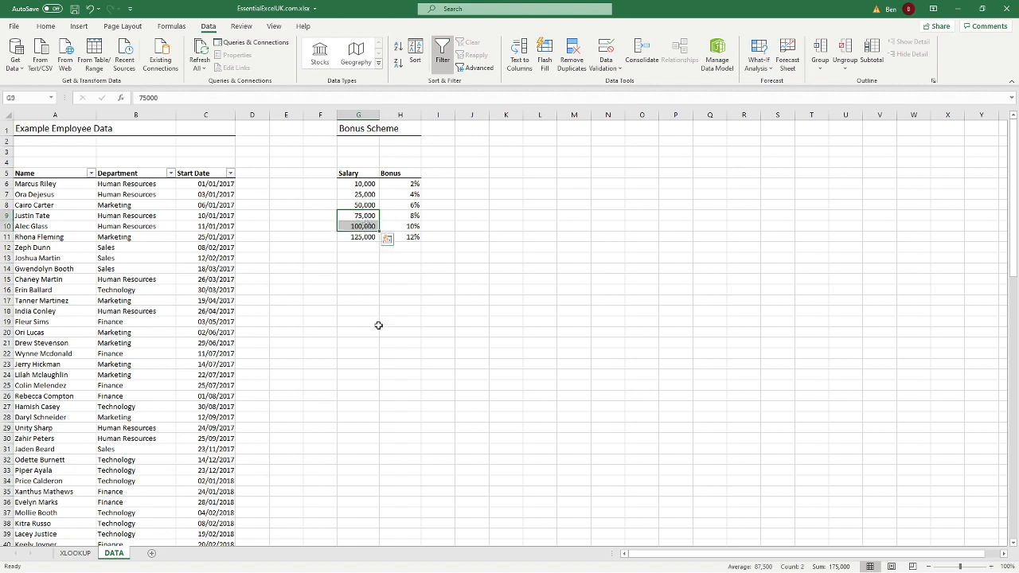
click(359, 215)
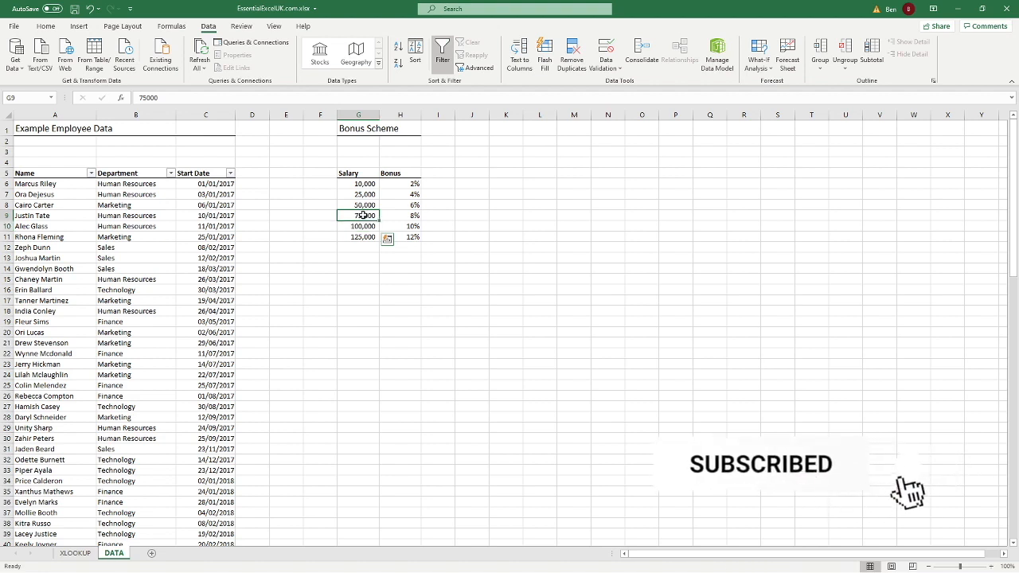
drag(359, 215, 417, 216)
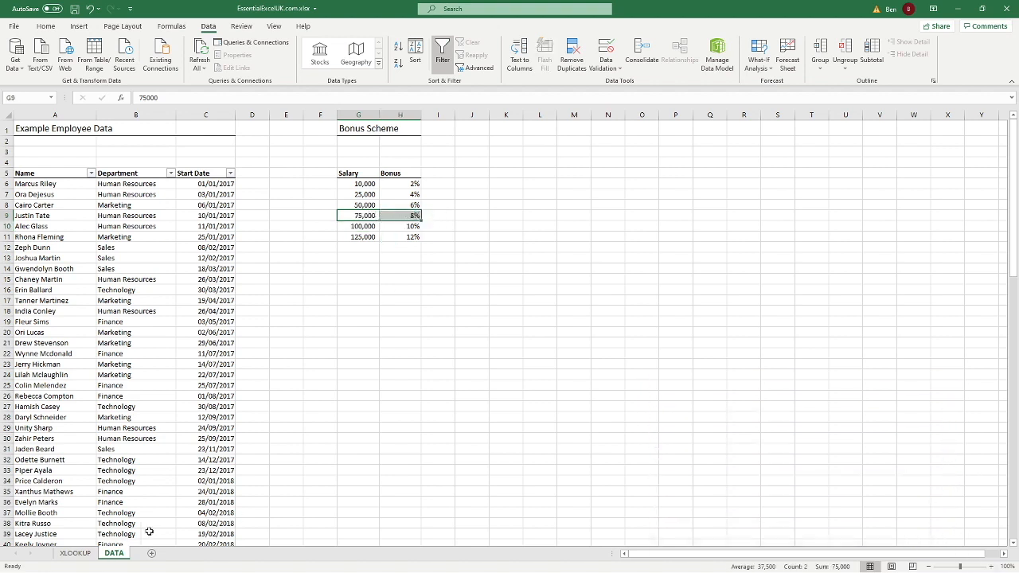
click(75, 553)
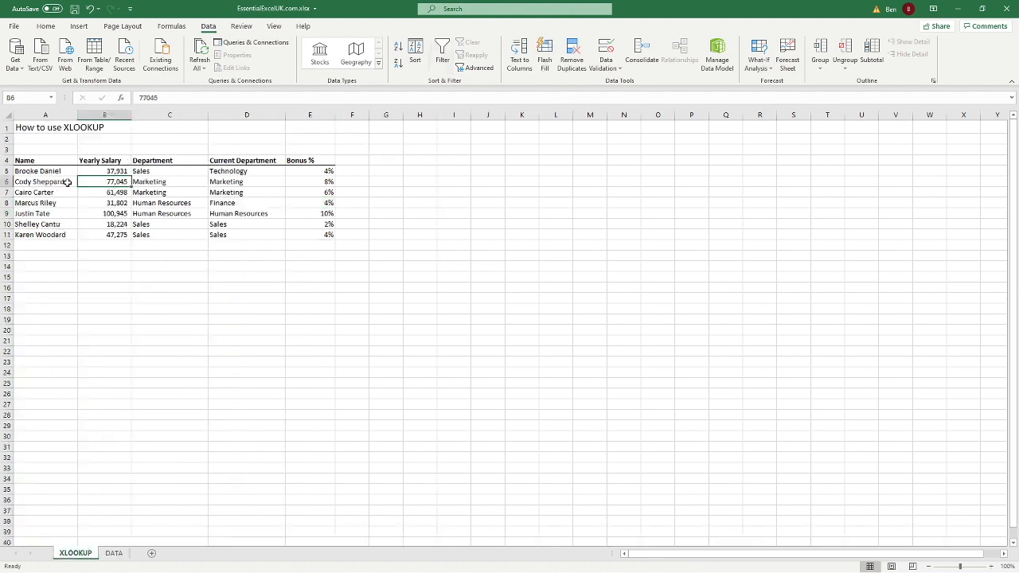
drag(52, 182, 324, 183)
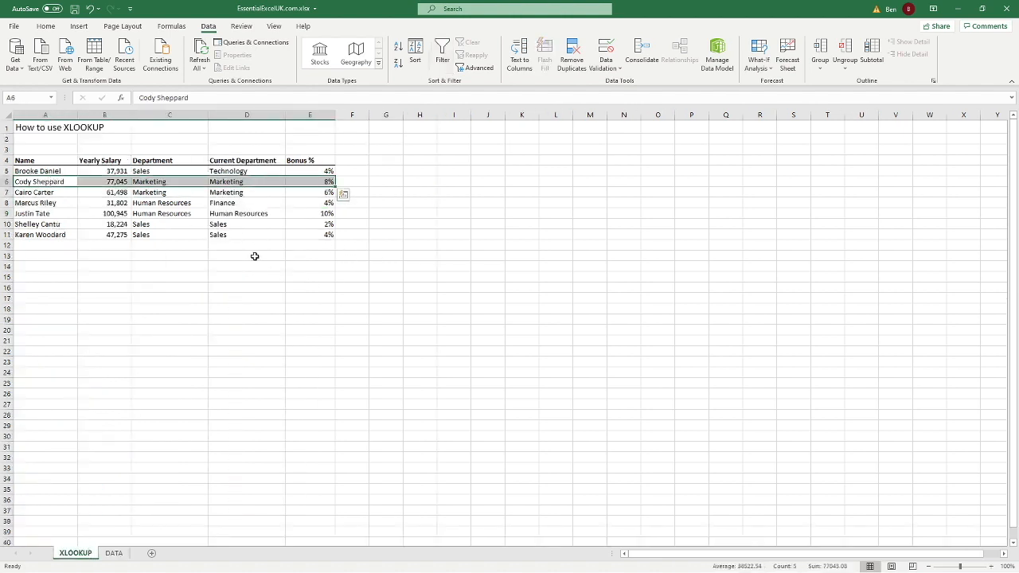
- Check the salary and Bonus % in row 9 against the 100,000 band on the DATA sheet, and return to the XLOOKUP sheet
click(57, 216)
drag(57, 216, 328, 217)
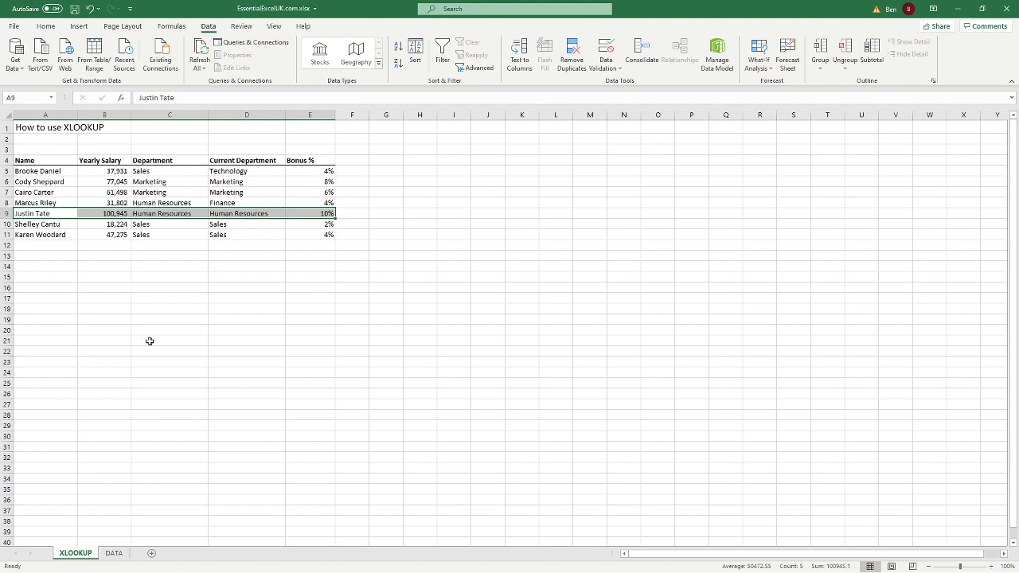
click(113, 555)
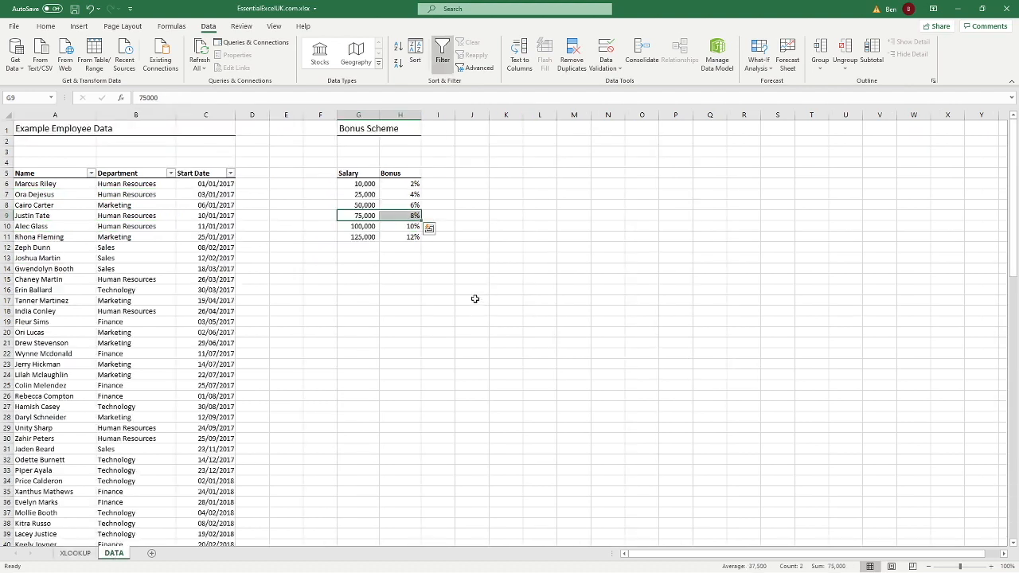
click(363, 226)
drag(363, 226, 408, 226)
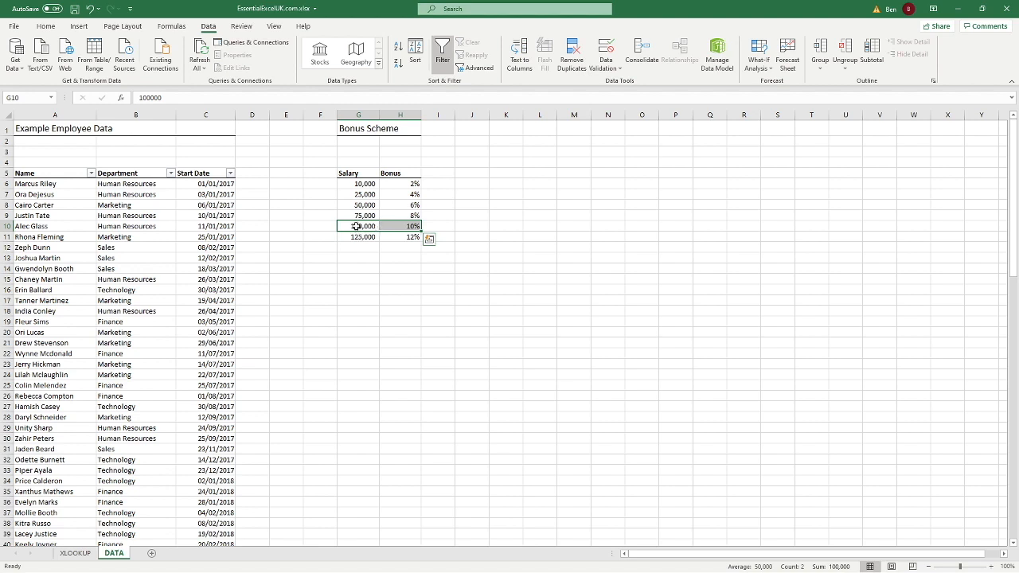
drag(357, 226, 405, 226)
click(74, 553)
click(309, 286)
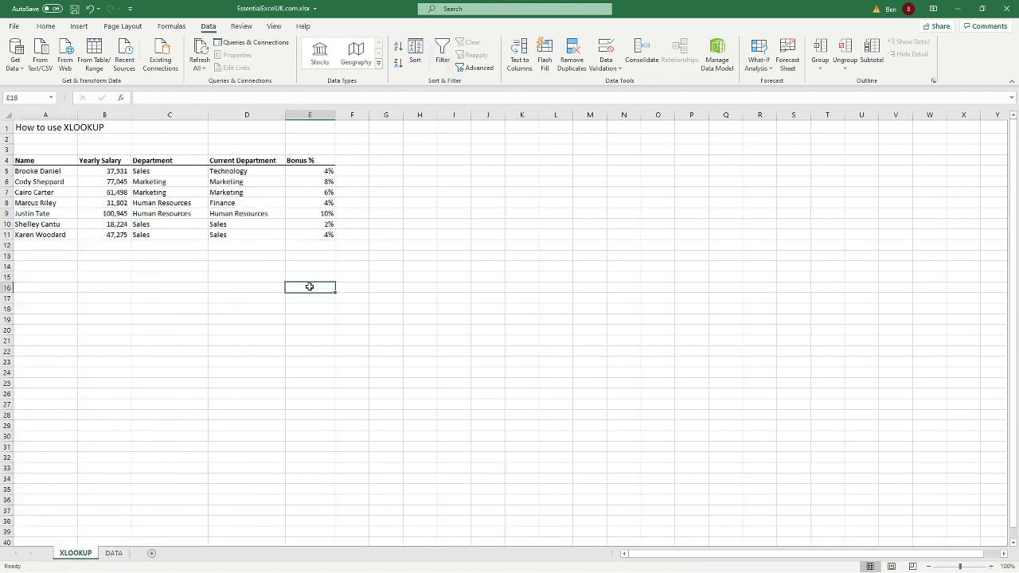